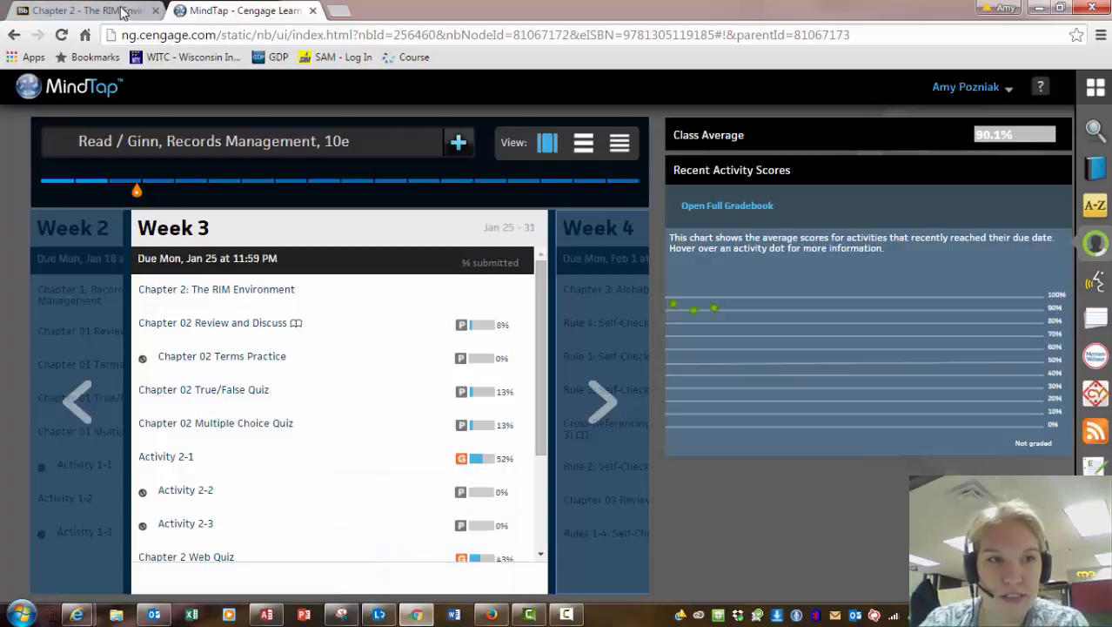
Switch to the Blackboard tab showing the Chapter 2 - The RIM Environment page.
click(122, 12)
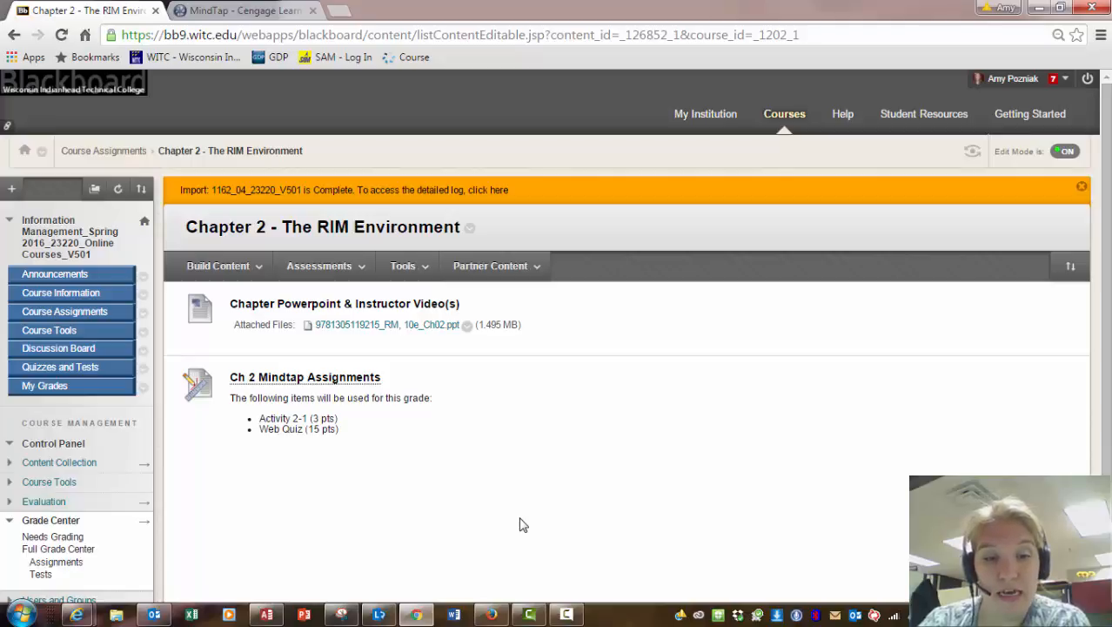
In MindTap's List View, open Part 1 > Chapter 2: The RIM Environment.
click(200, 10)
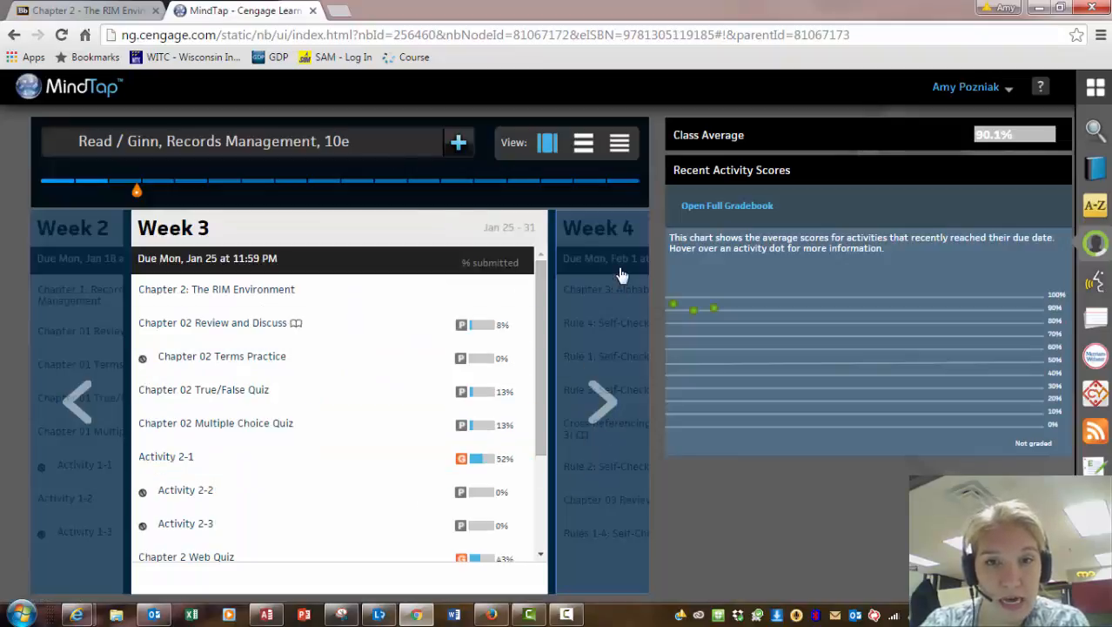
click(584, 157)
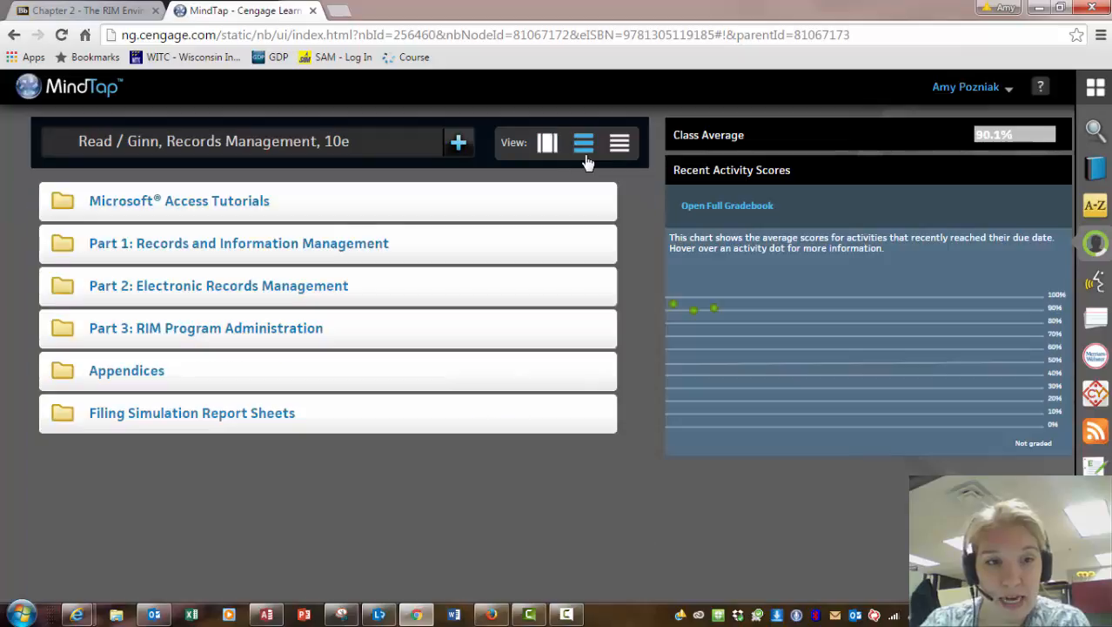
click(324, 249)
click(302, 350)
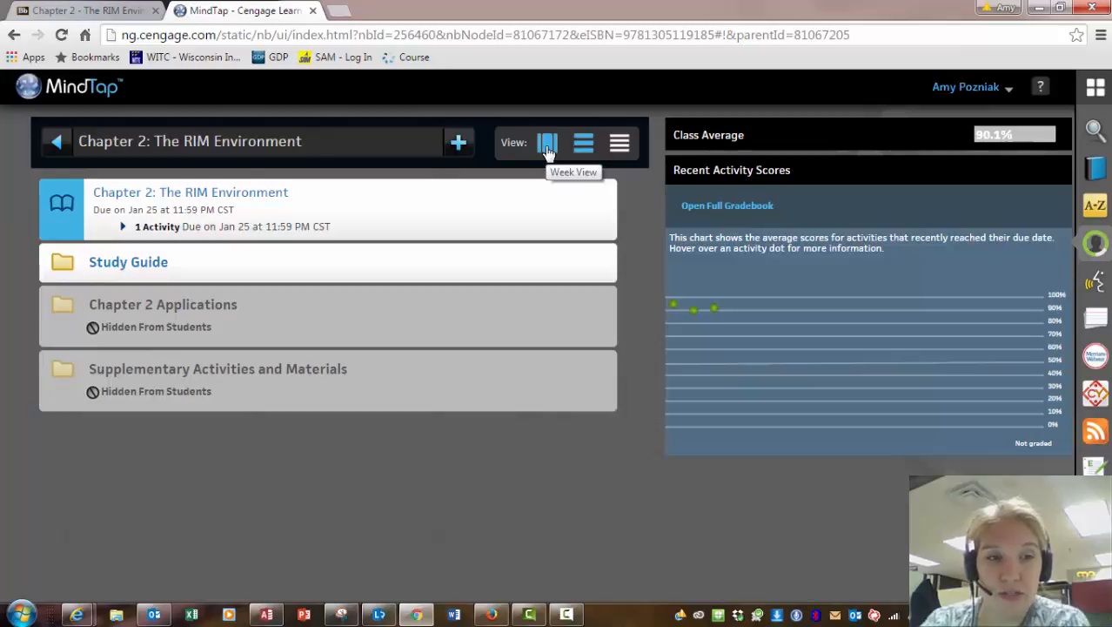
Return to Week View and scroll through the Week 3 Chapter 2 activities.
click(547, 148)
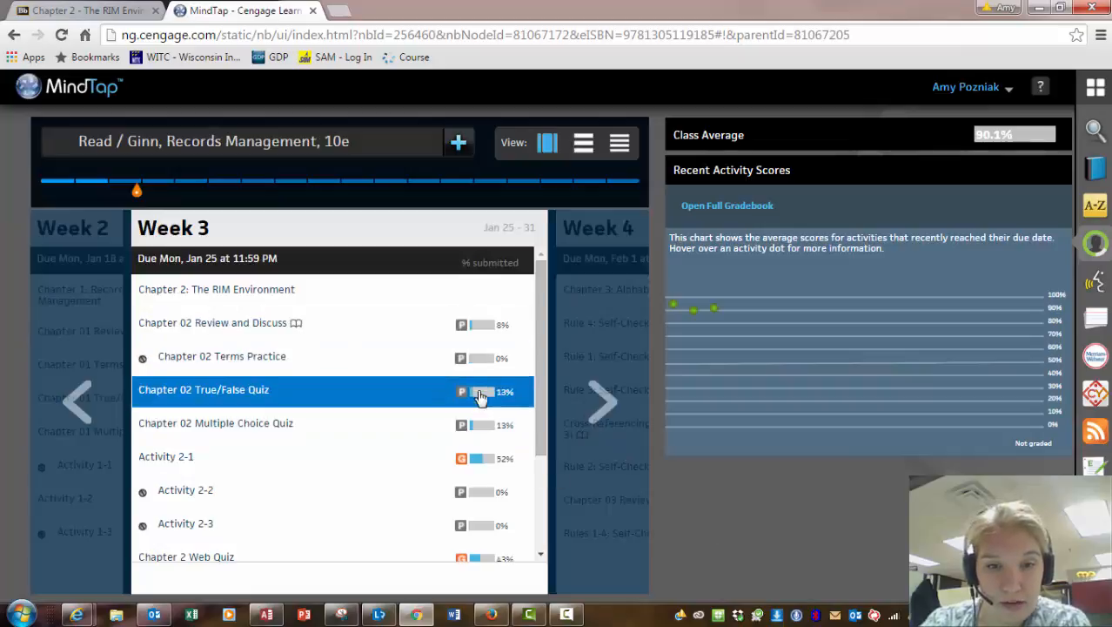
mouse_move(472, 428)
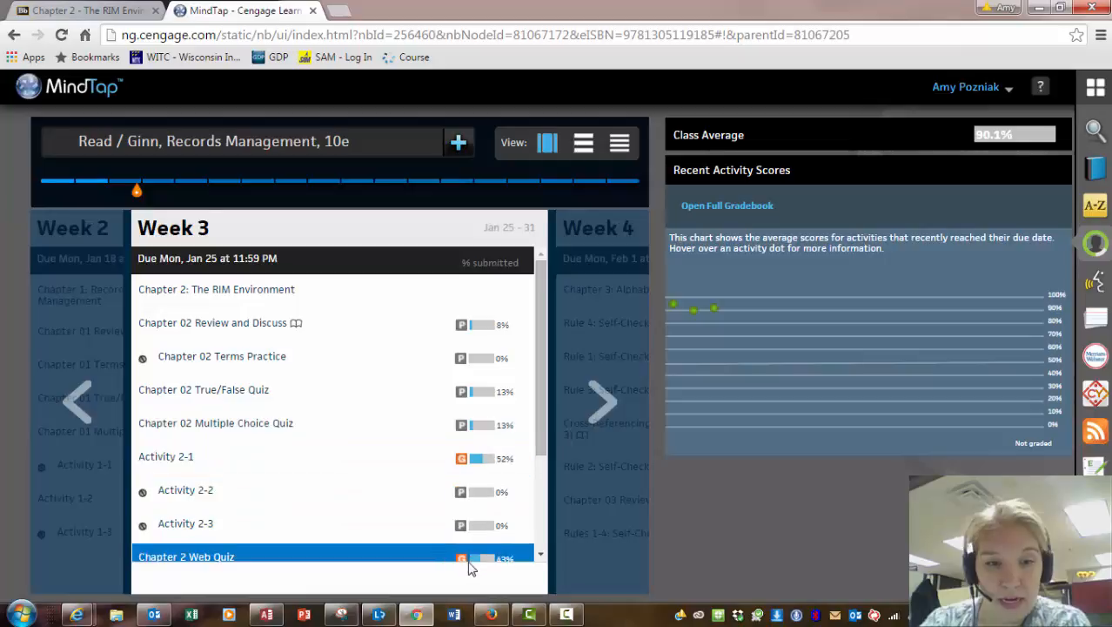
scroll(540, 470, down, 1)
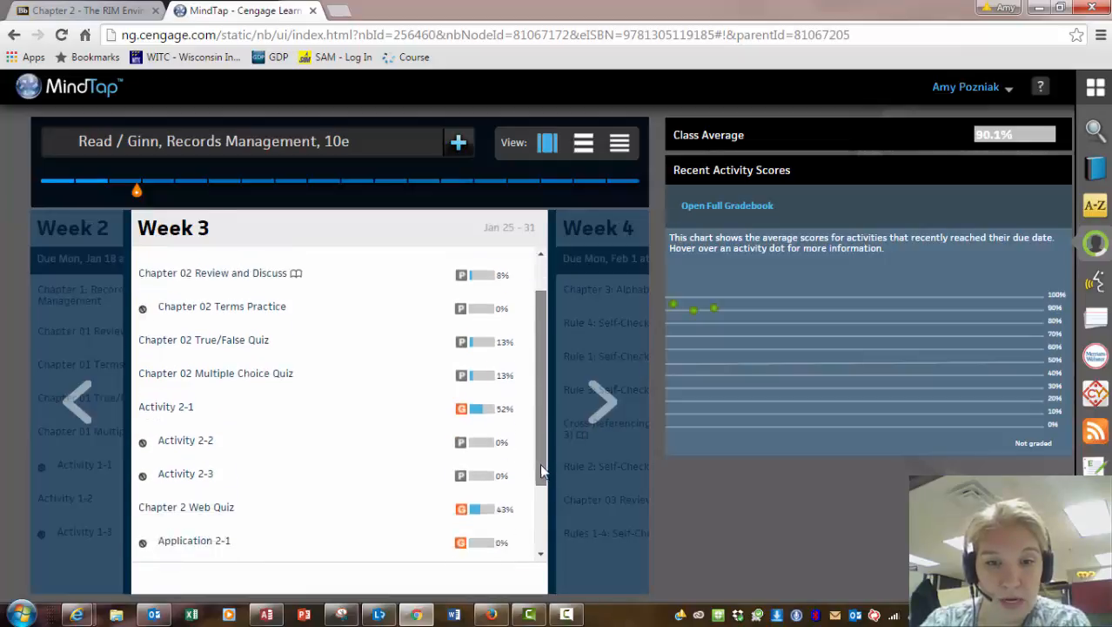
scroll(540, 470, down, 2)
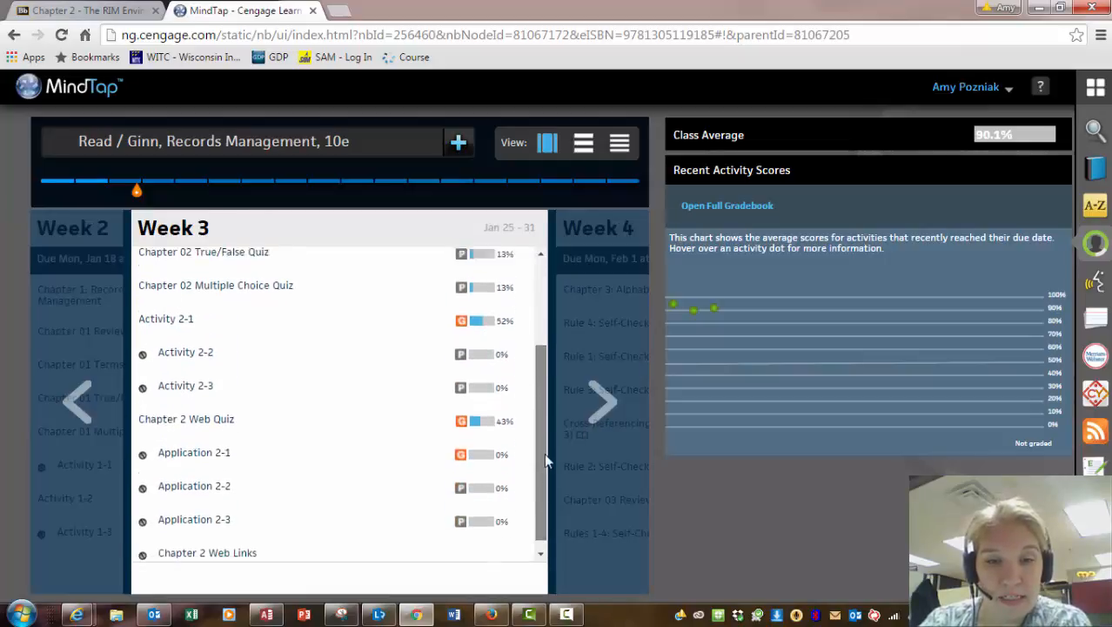
drag(544, 453, 531, 329)
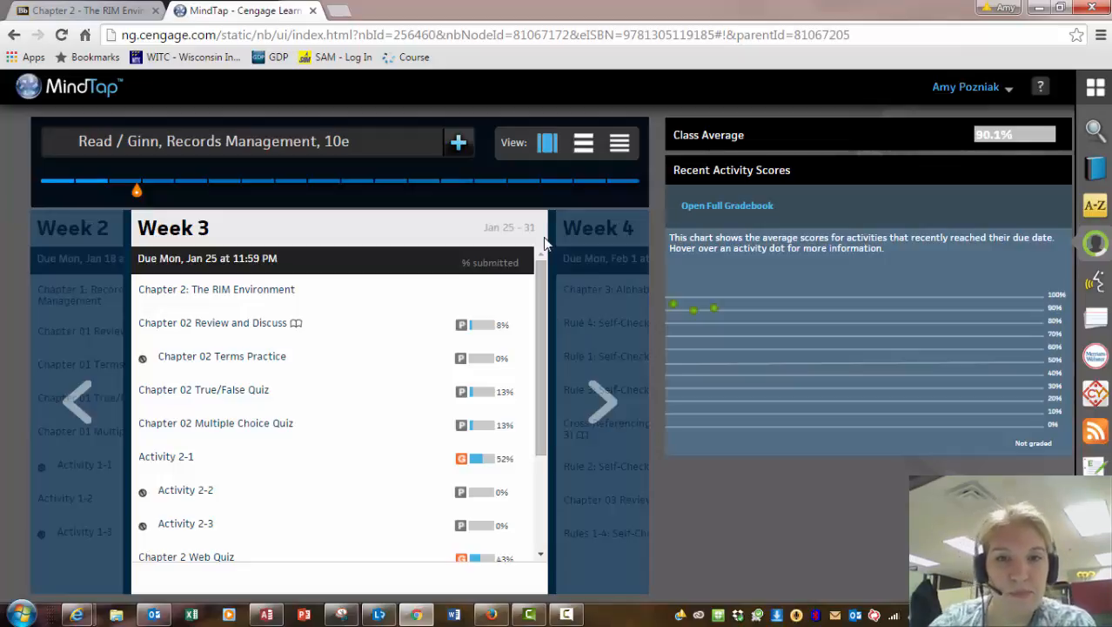
Go up to the full course list and open Microsoft Access Tutorials > Microsoft Access 2013 Tutorial.
click(583, 145)
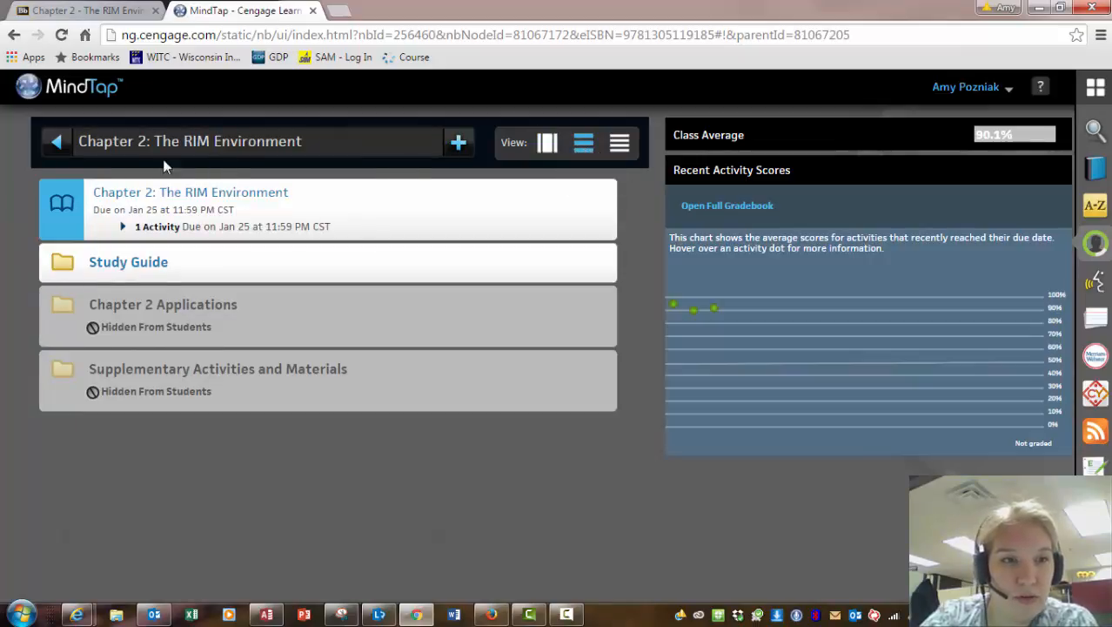
click(56, 142)
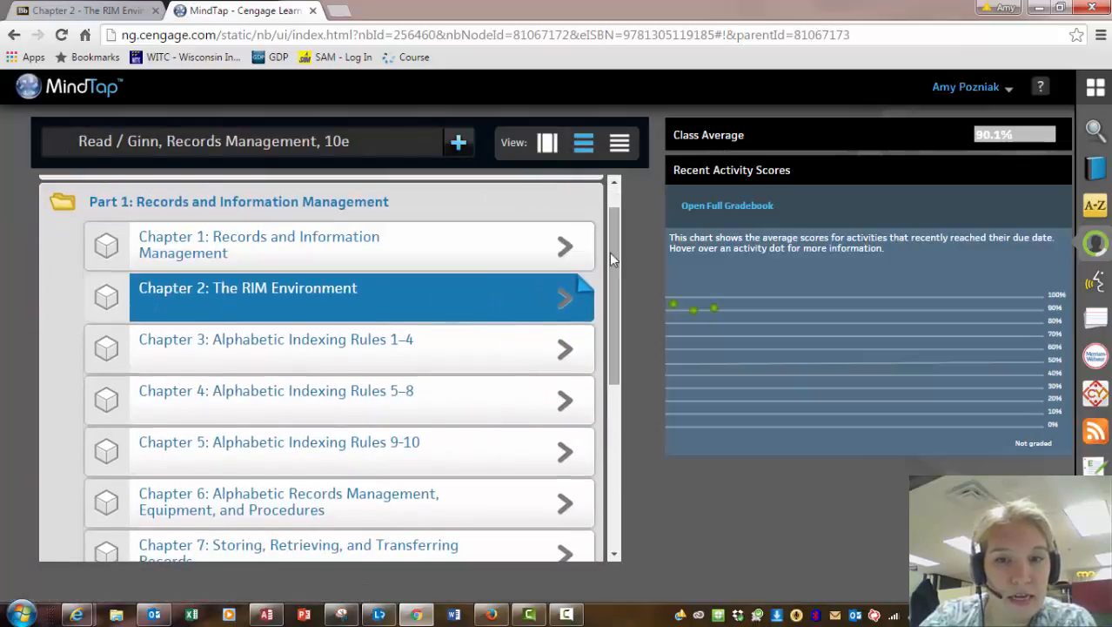
drag(609, 252, 609, 220)
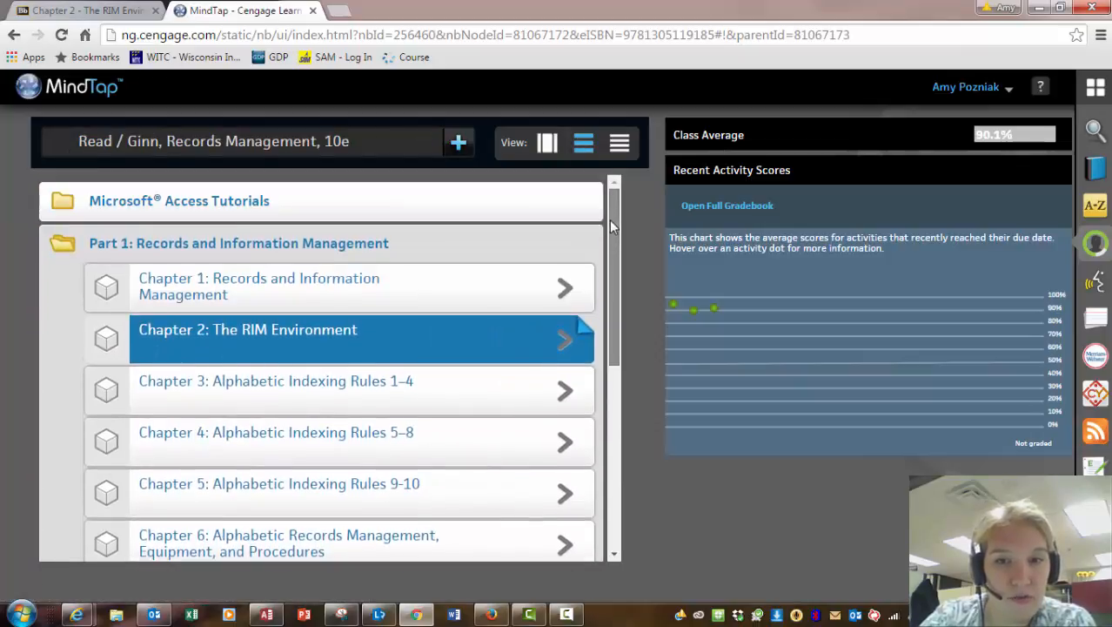
click(231, 204)
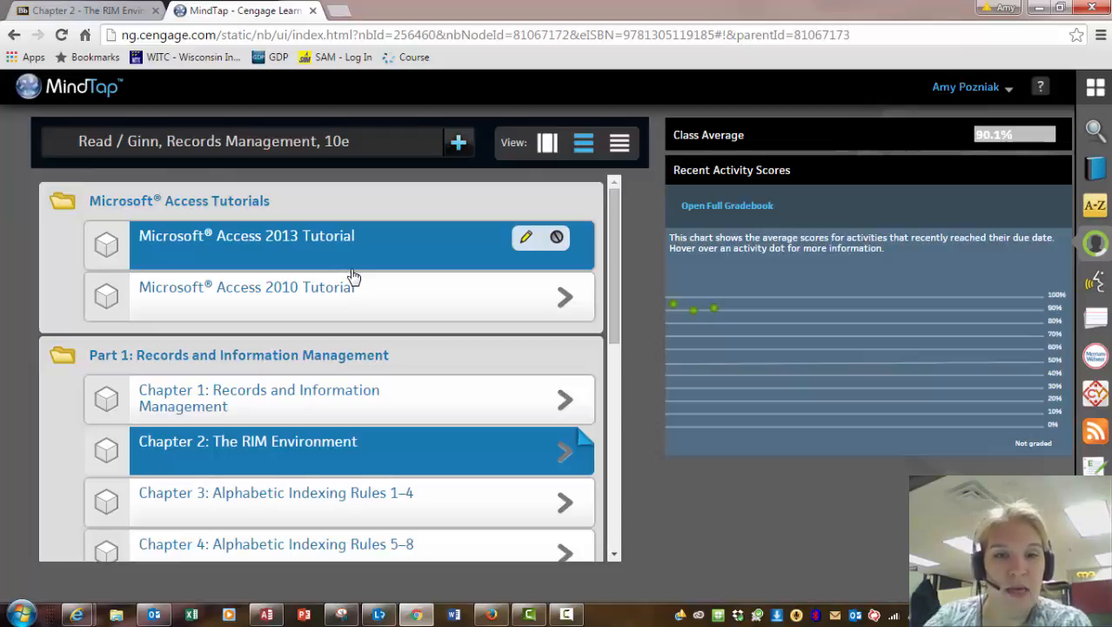
click(391, 265)
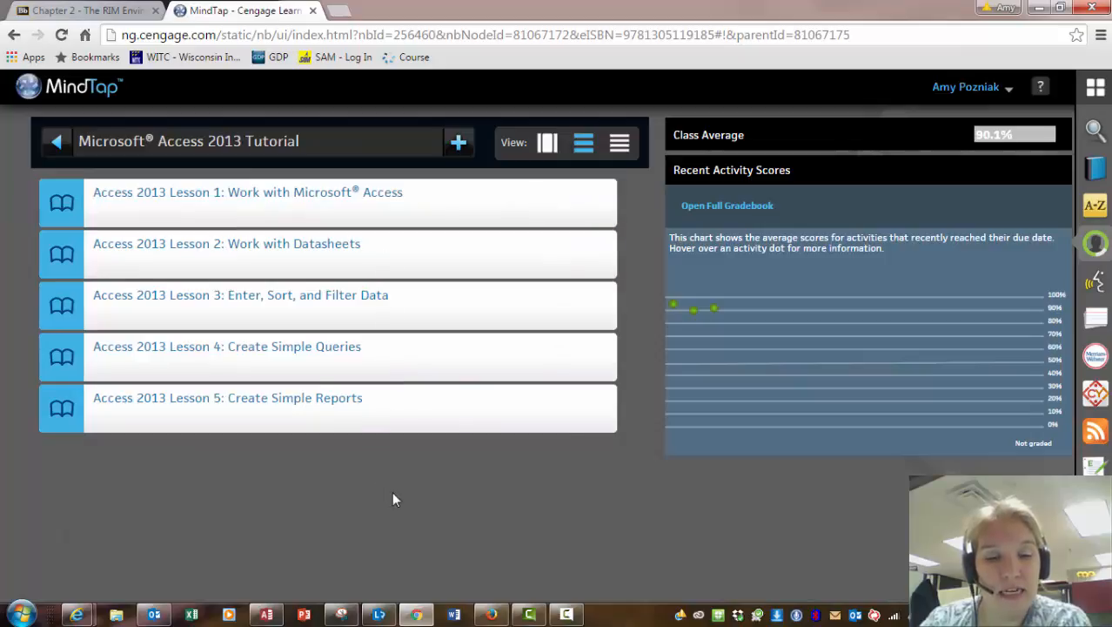
Create a blank desktop database named with the user's first name plus 'Info Mgmt Demo'.
click(266, 614)
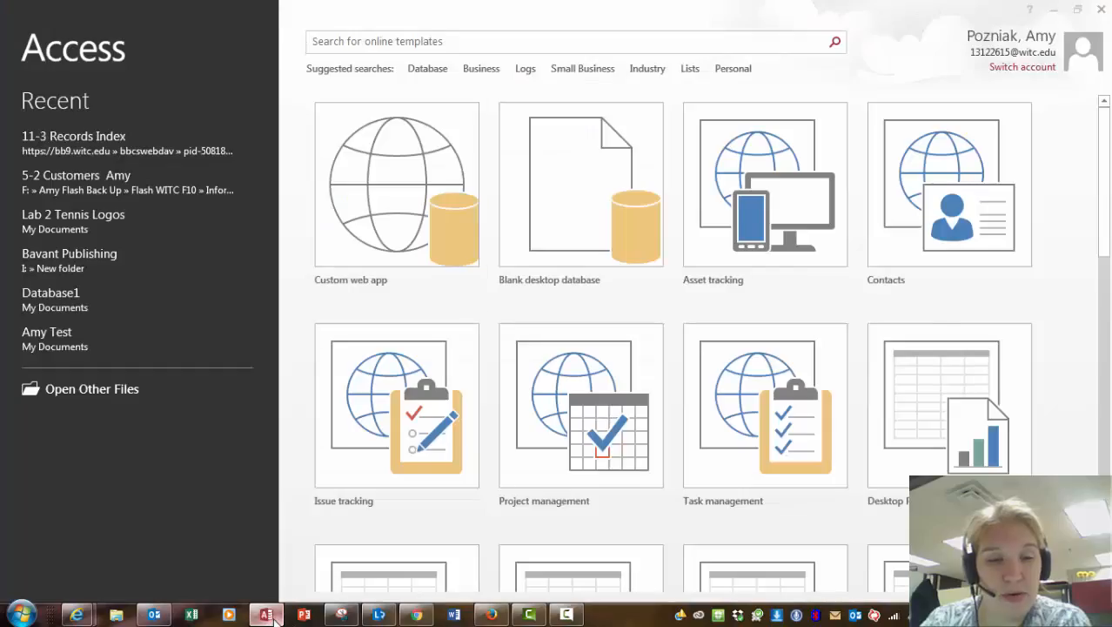
click(567, 240)
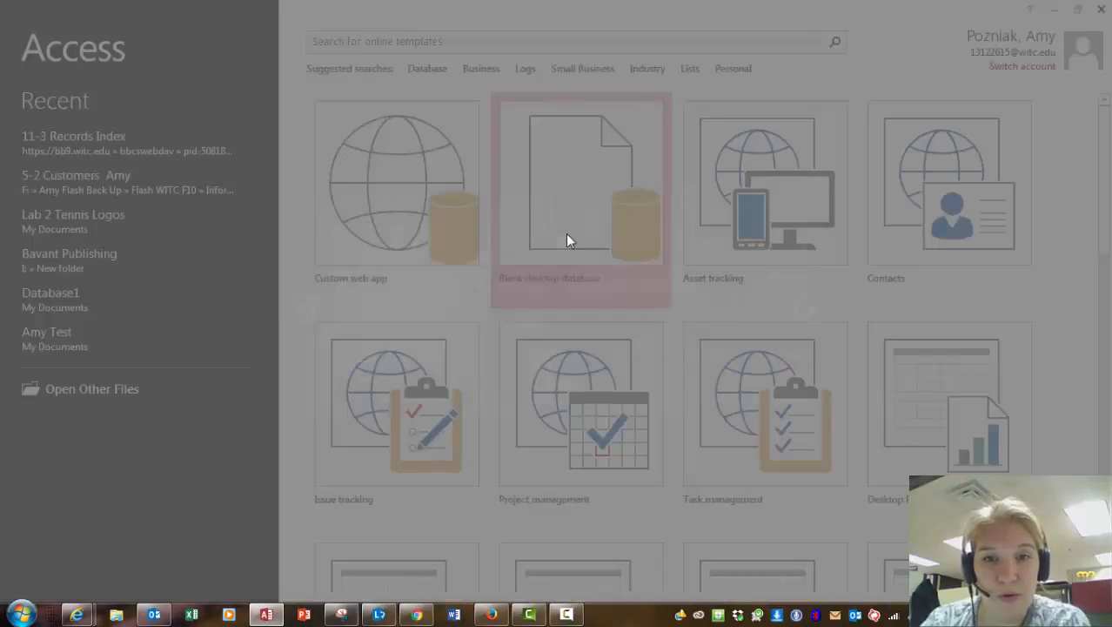
double_click(569, 280)
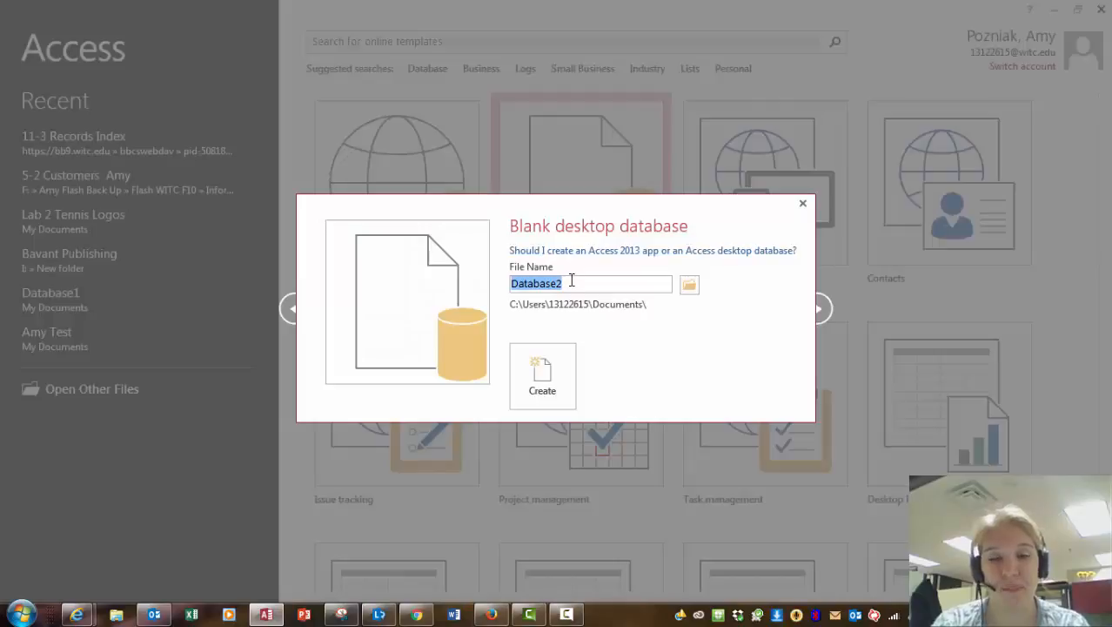
text(Amy )
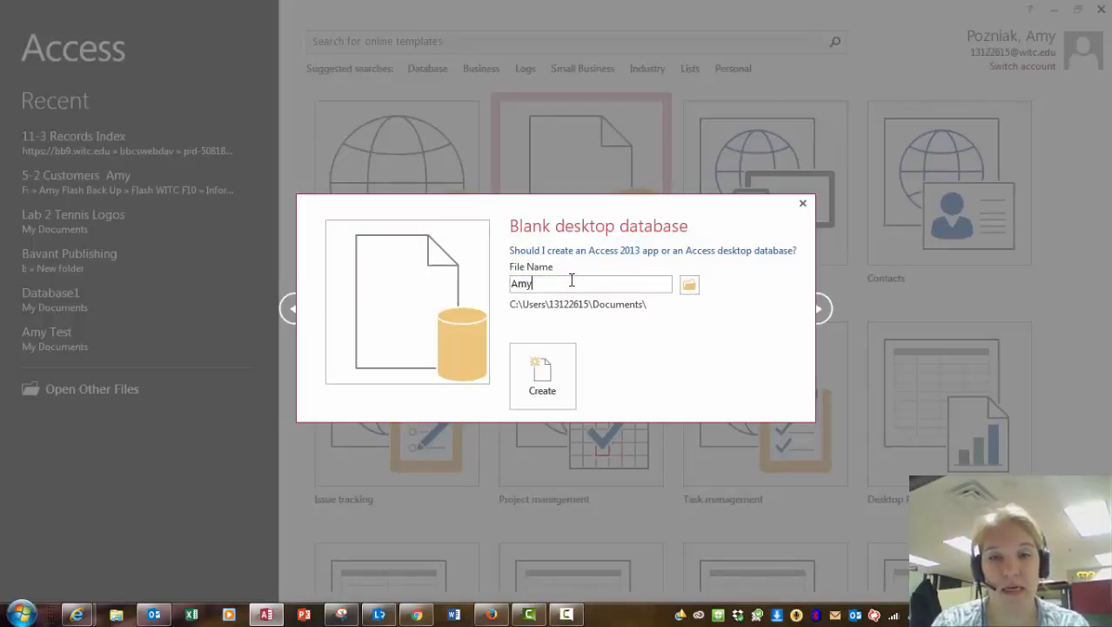
text(Info)
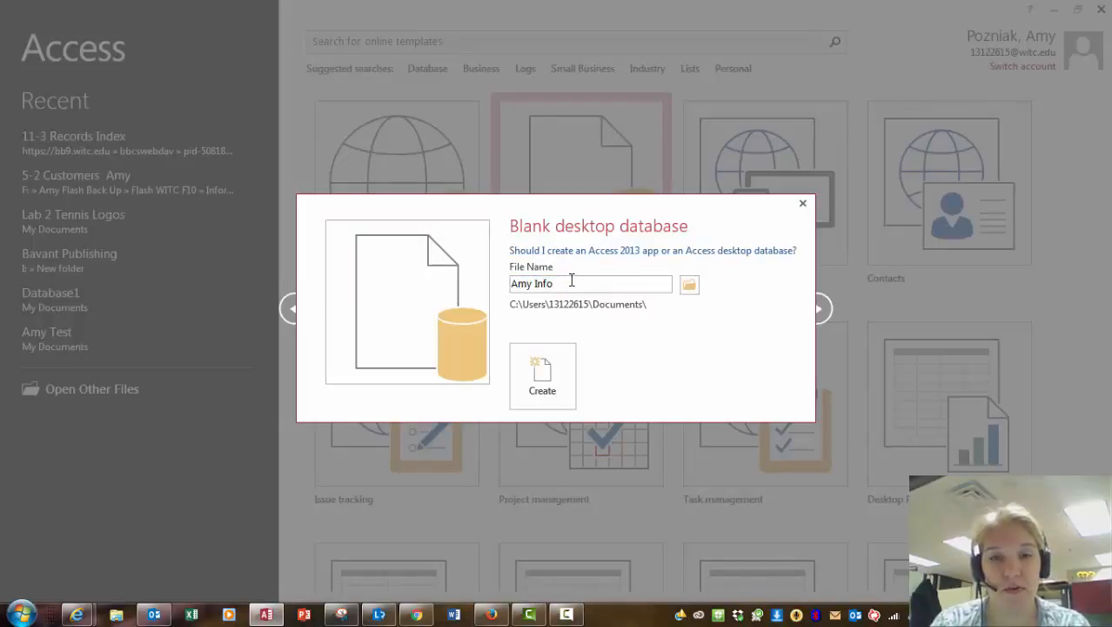
text( Mgmt)
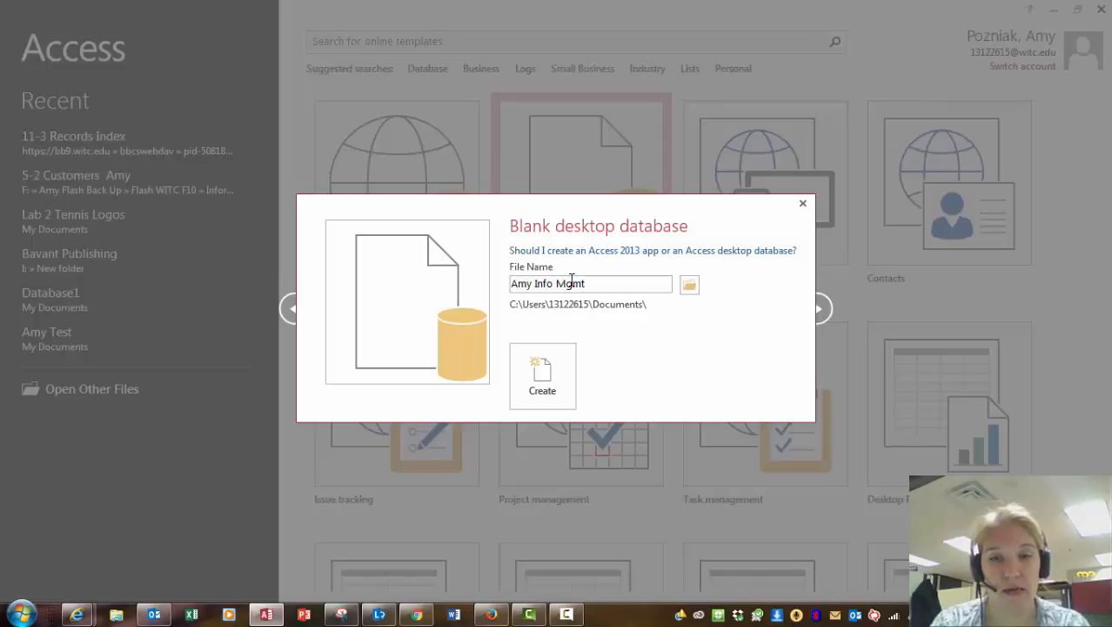
text( Demo)
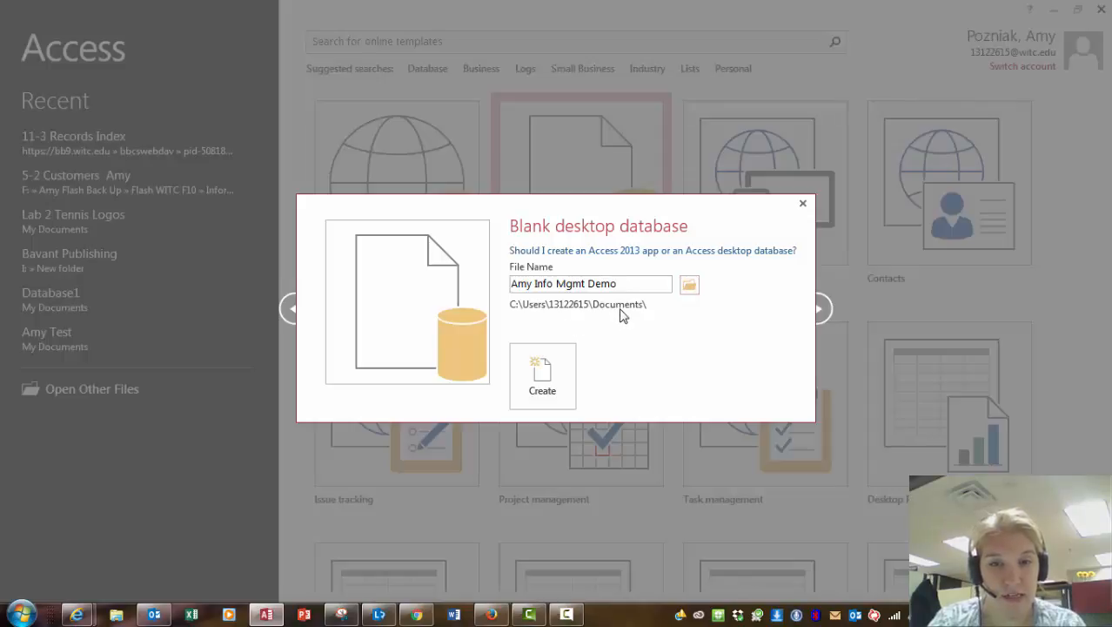
click(541, 372)
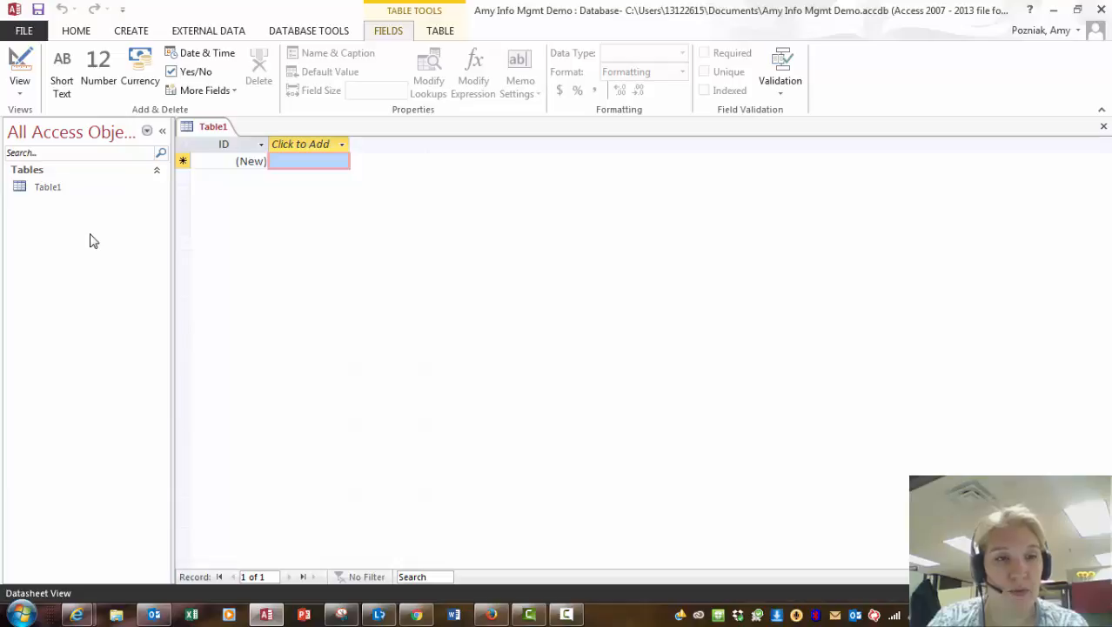
Dismiss the All Access Objects menu and drop down Table1's View options.
click(147, 136)
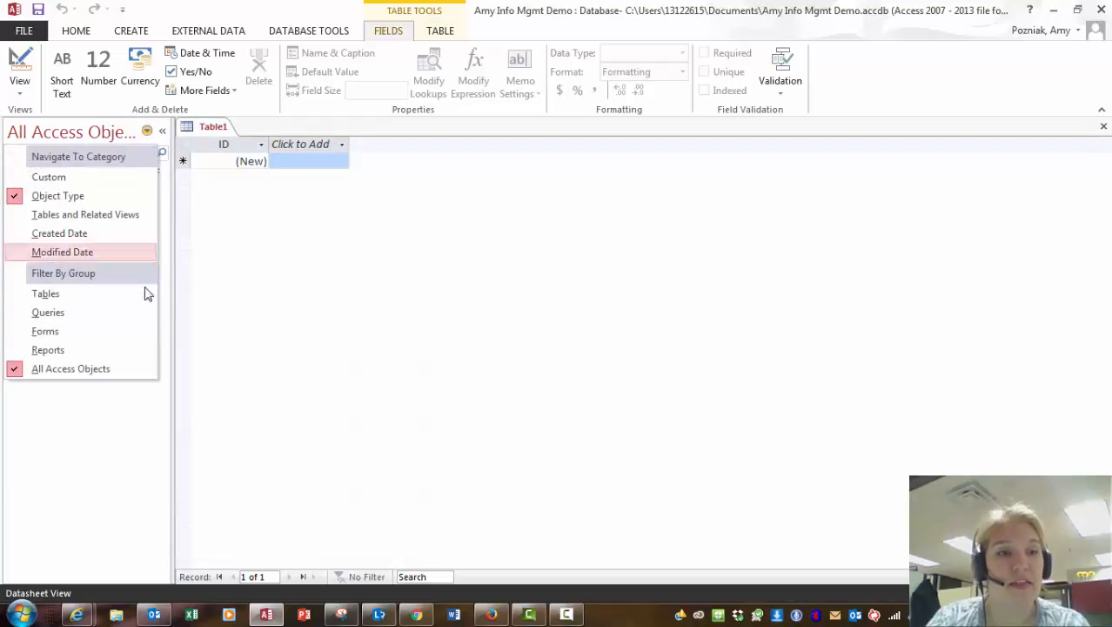
click(129, 470)
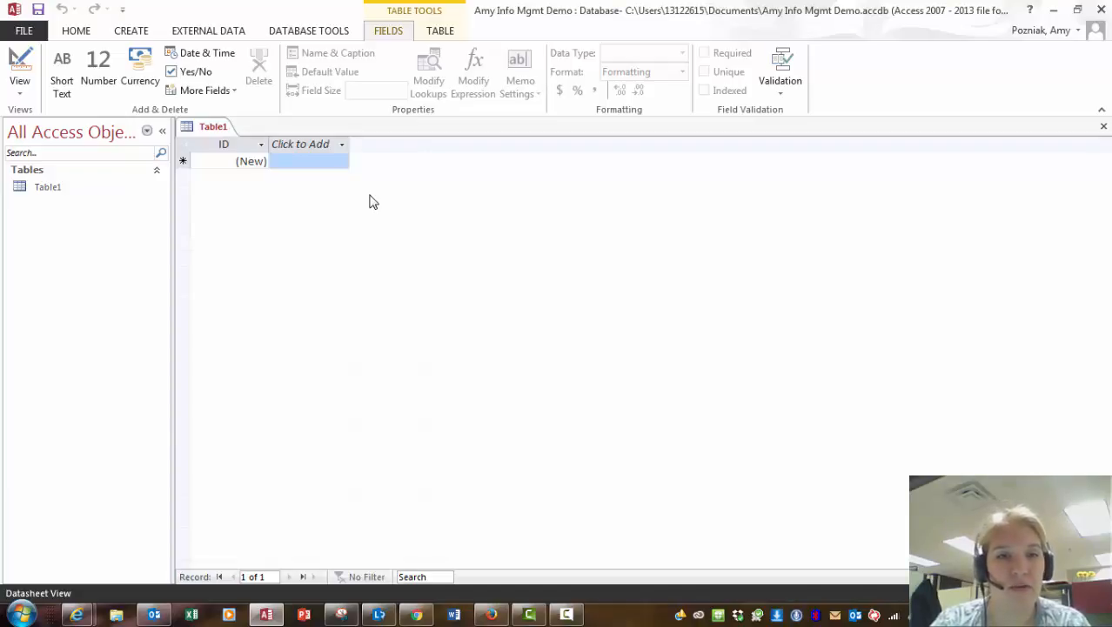
click(21, 94)
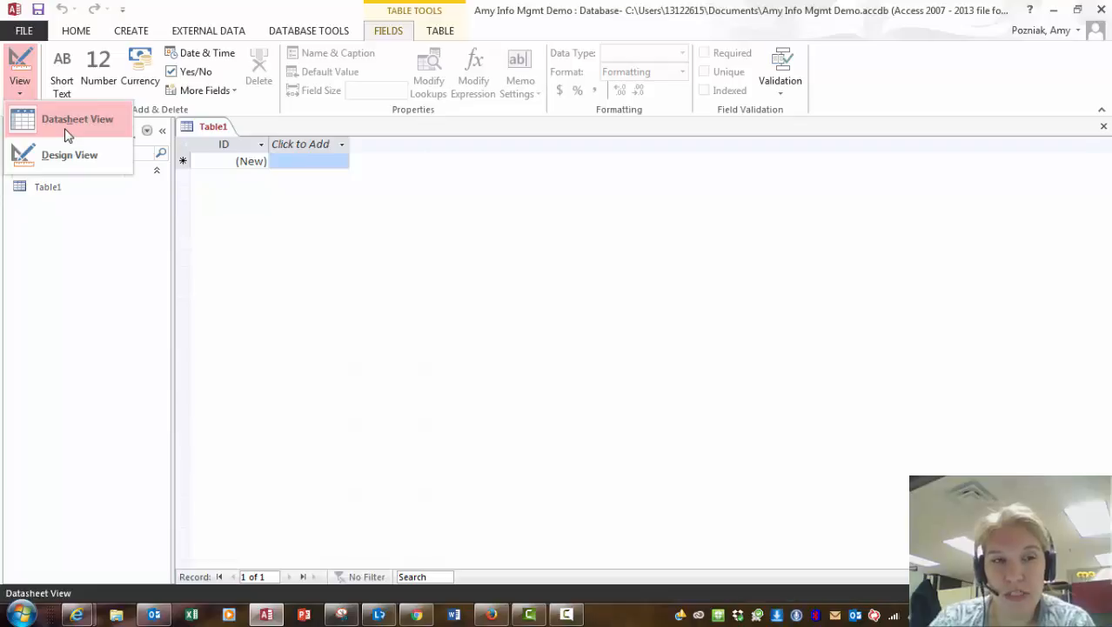
Switch Table1 to Design View, saving it as 'Family'.
click(67, 152)
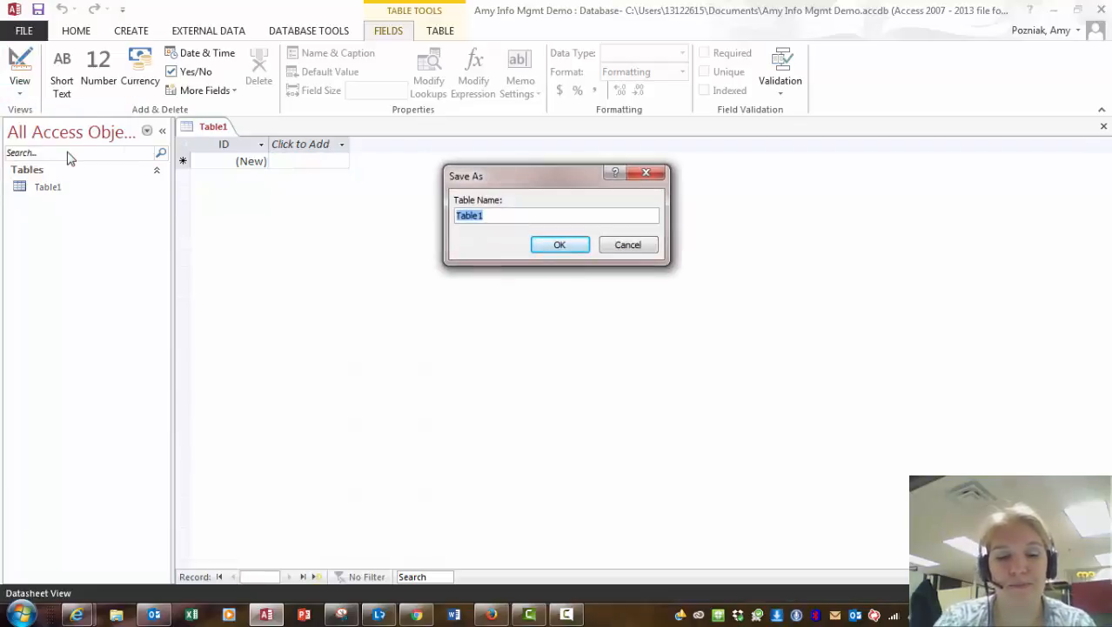
text(Family)
key(Return)
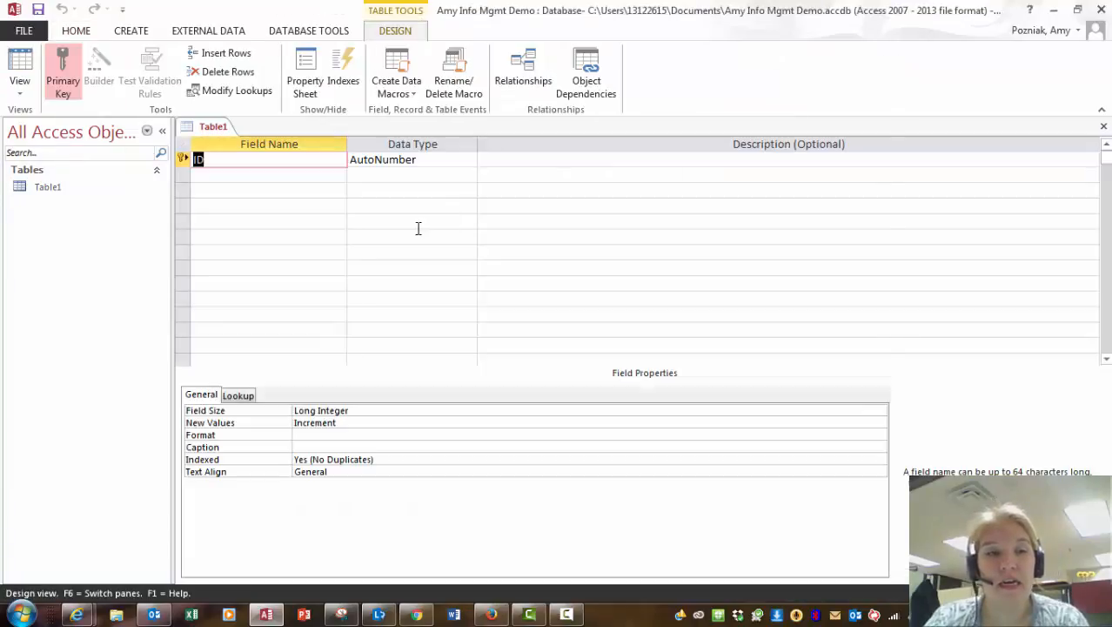
Add First Name and Last Name as Short Text fields below ID.
click(303, 180)
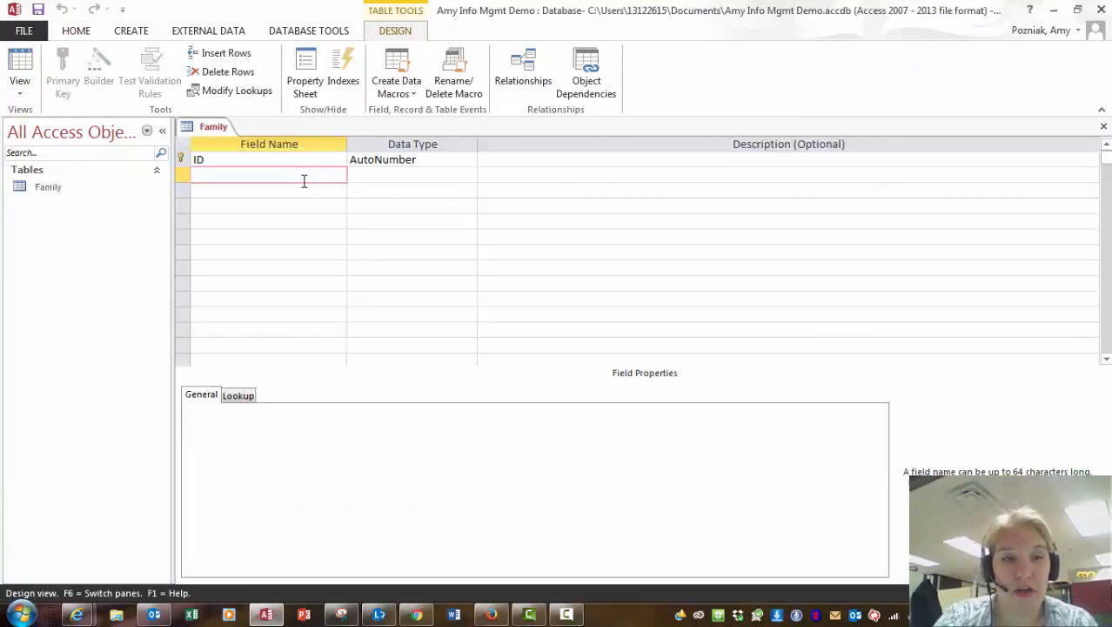
text(First )
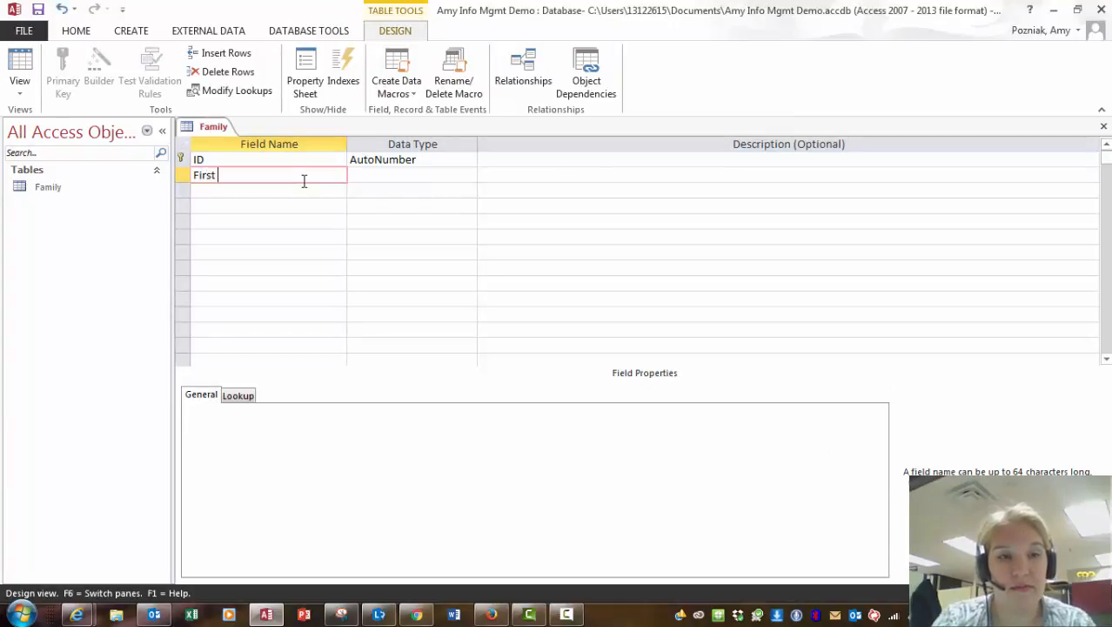
text(Name)
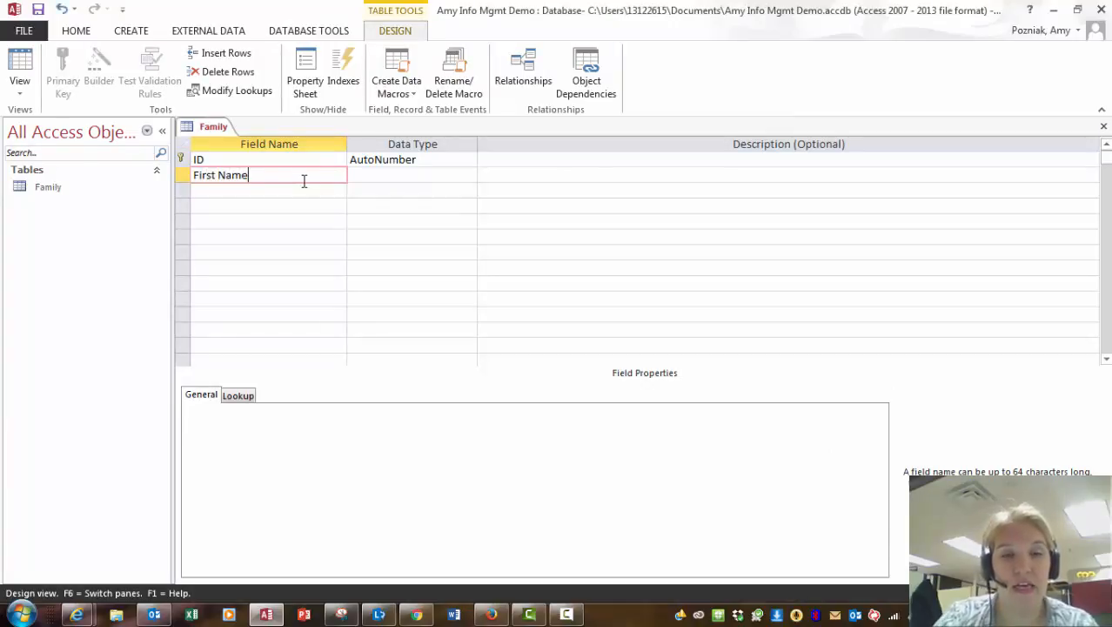
click(412, 174)
click(259, 189)
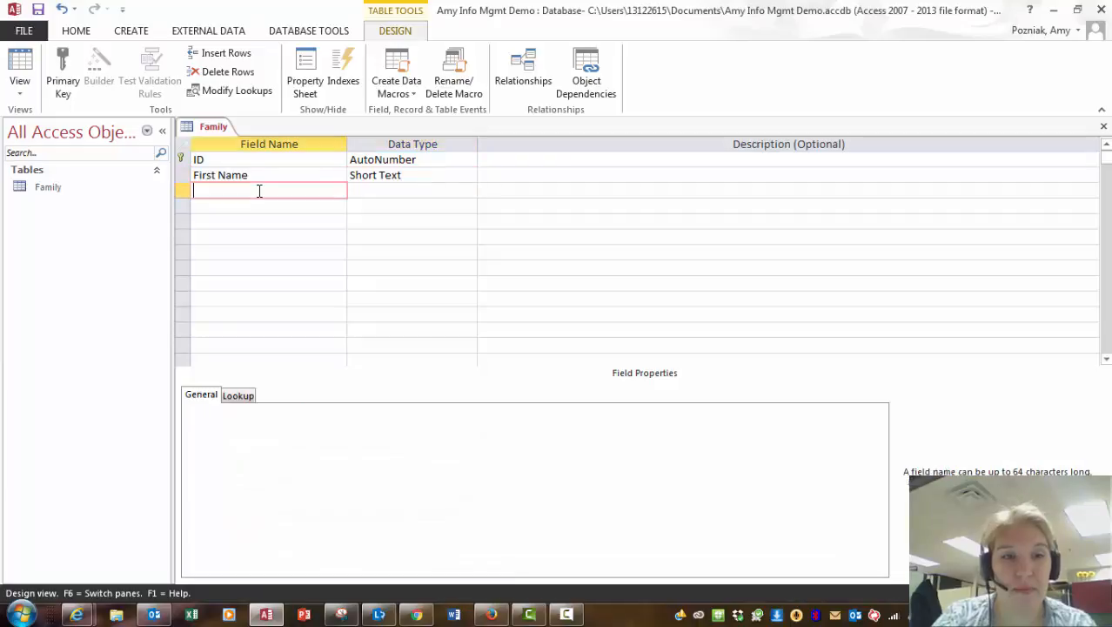
text(Last Name)
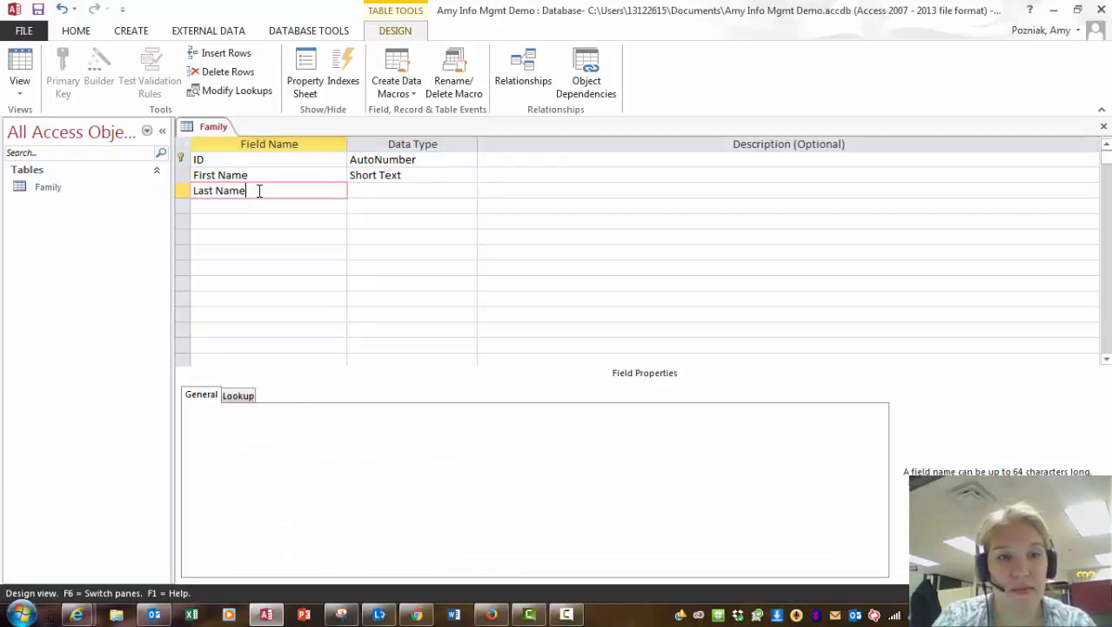
key(Tab)
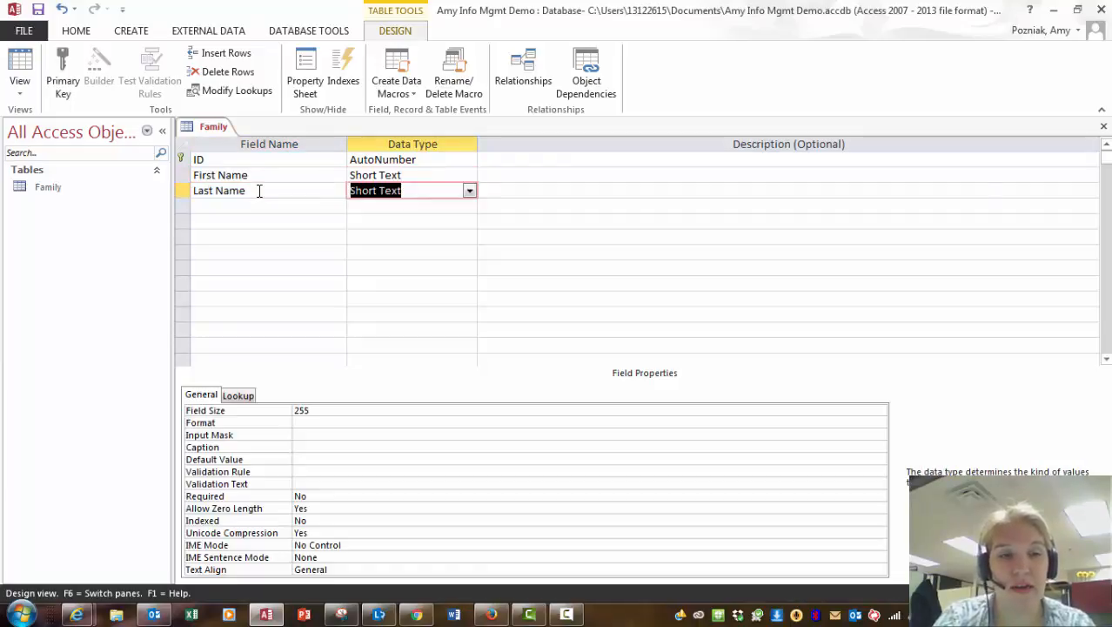
key(Tab)
Add Address, City and State as Short Text fields.
click(258, 205)
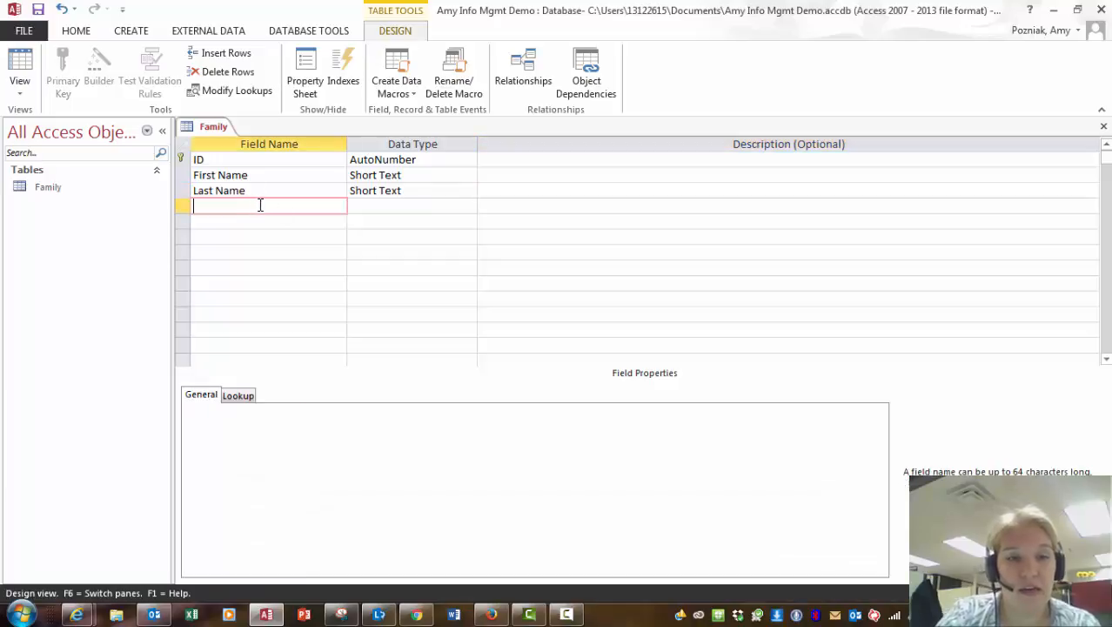
text(Address)
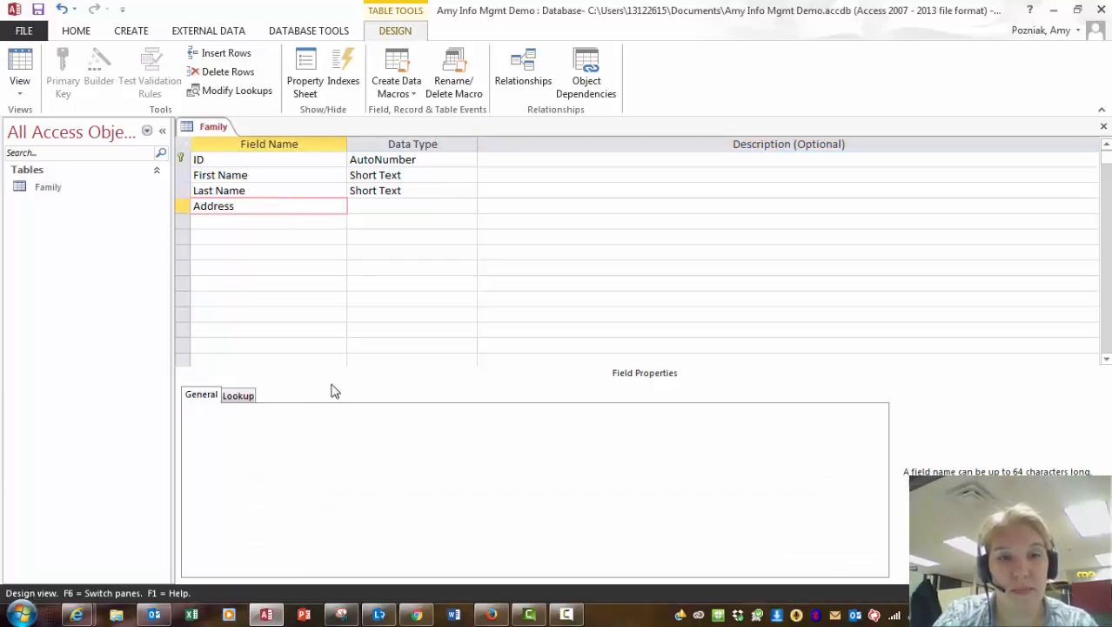
key(Tab)
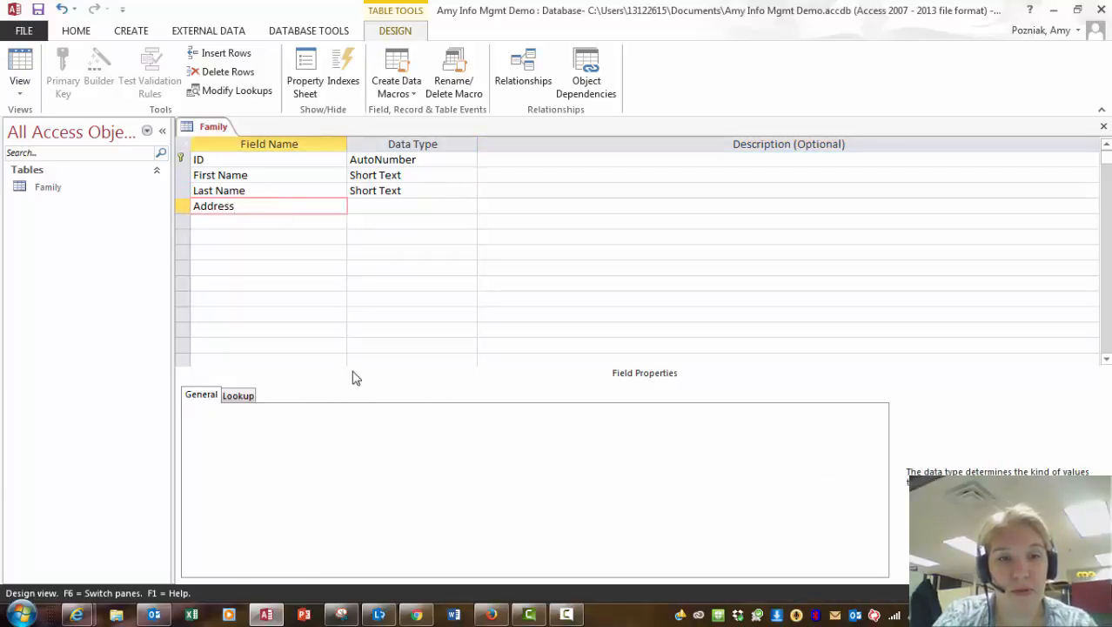
click(265, 221)
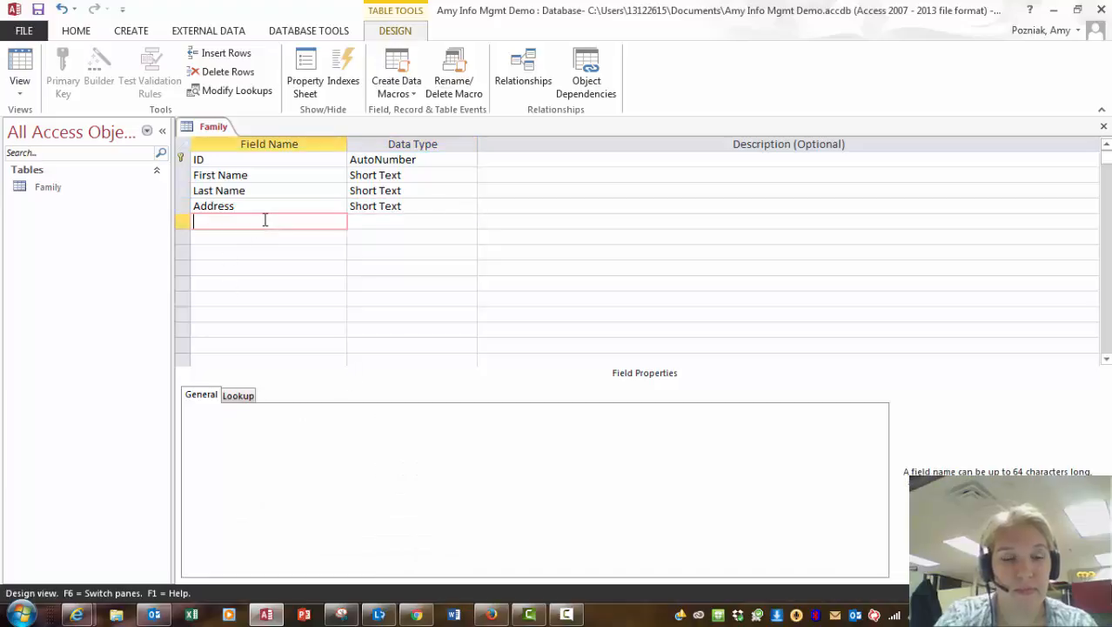
text(City)
key(Tab)
key(Tab)
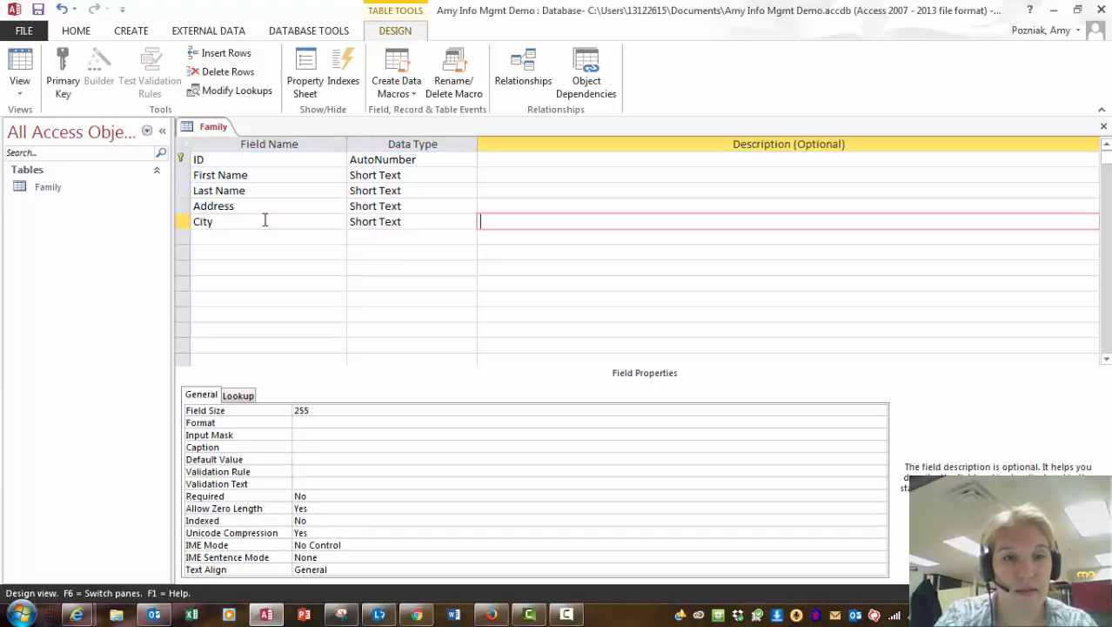
key(Tab)
text(tate)
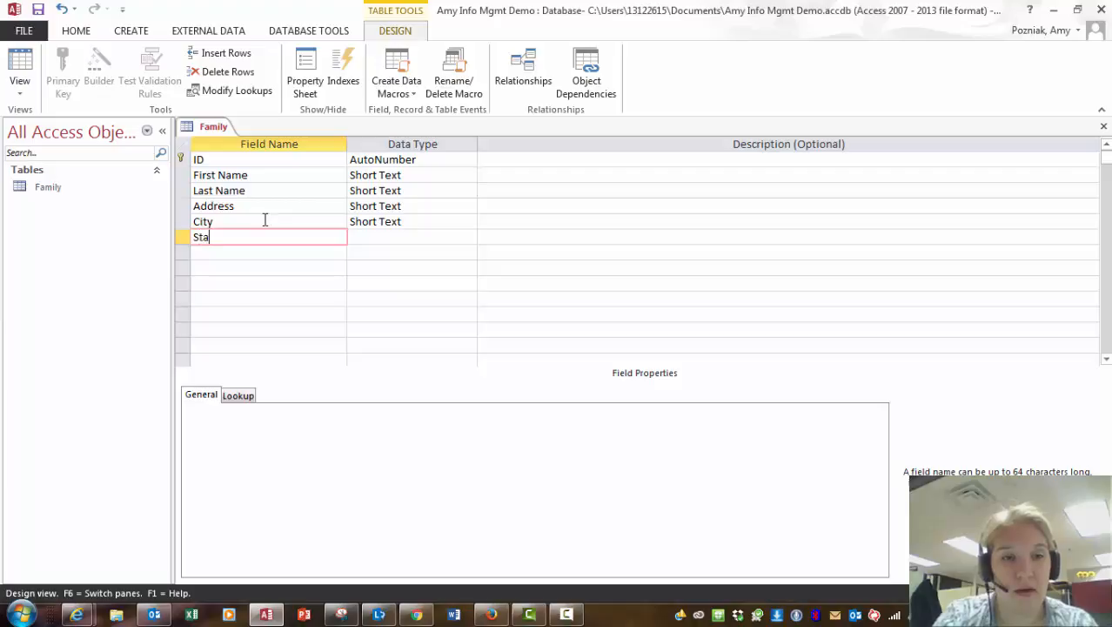
key(Tab)
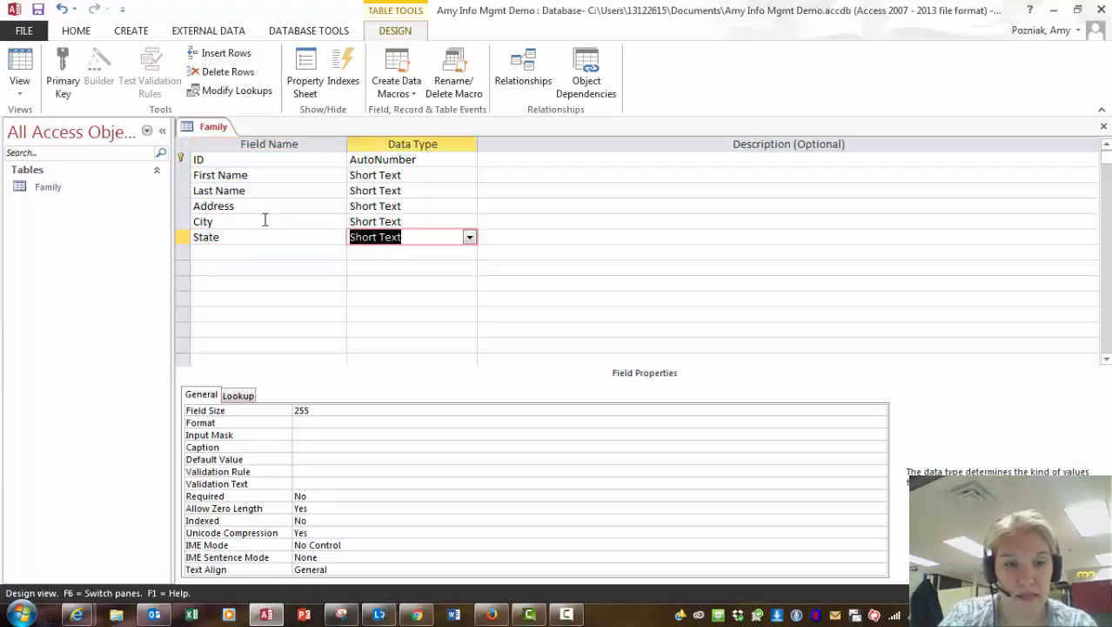
Change the State field's Field Size from 255 to 2.
click(300, 410)
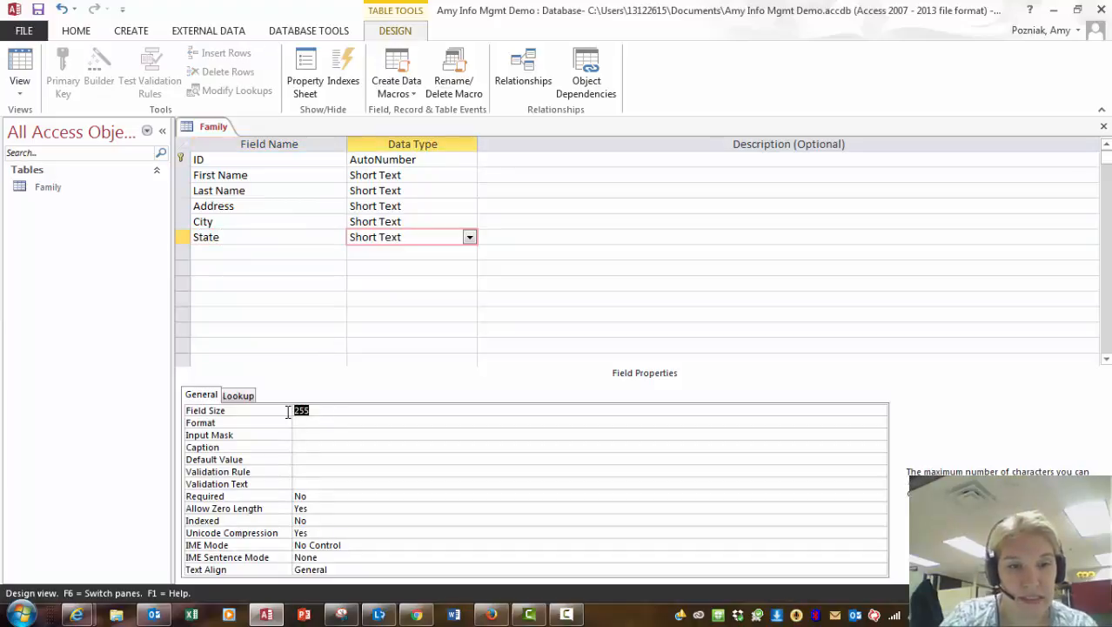
text(2)
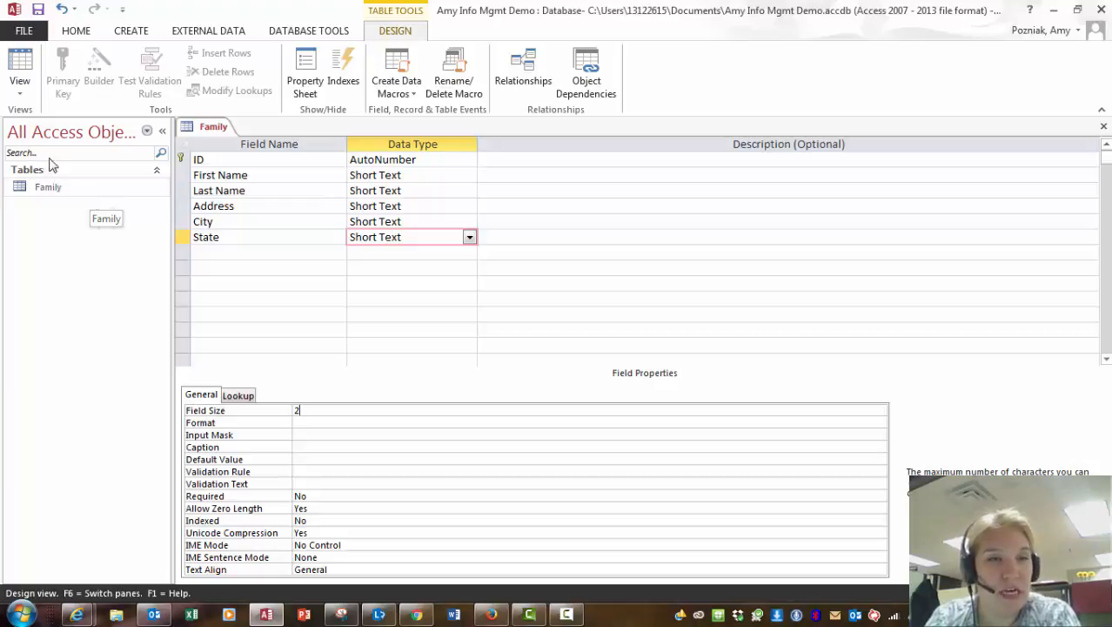
Save the Family table, view it in Datasheet View, then return to Design View.
click(21, 69)
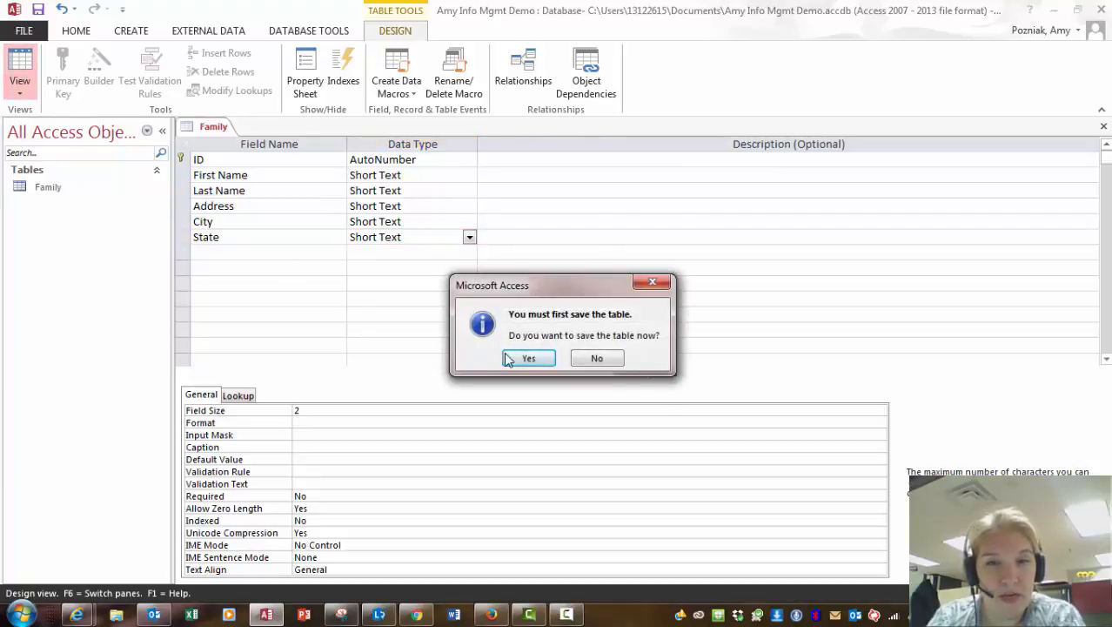
click(528, 359)
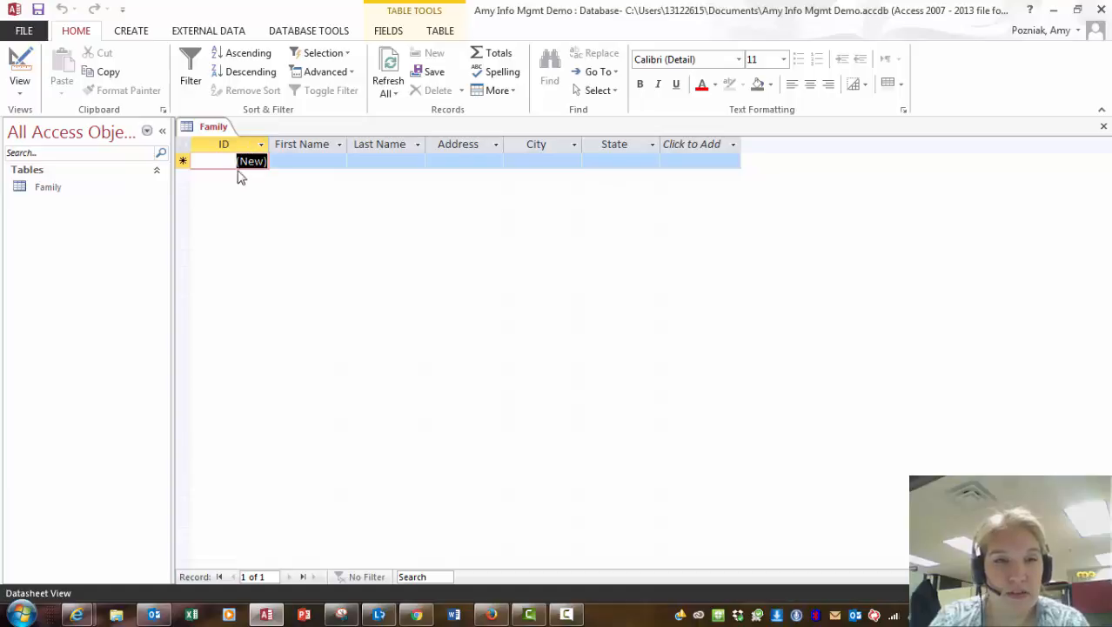
click(20, 64)
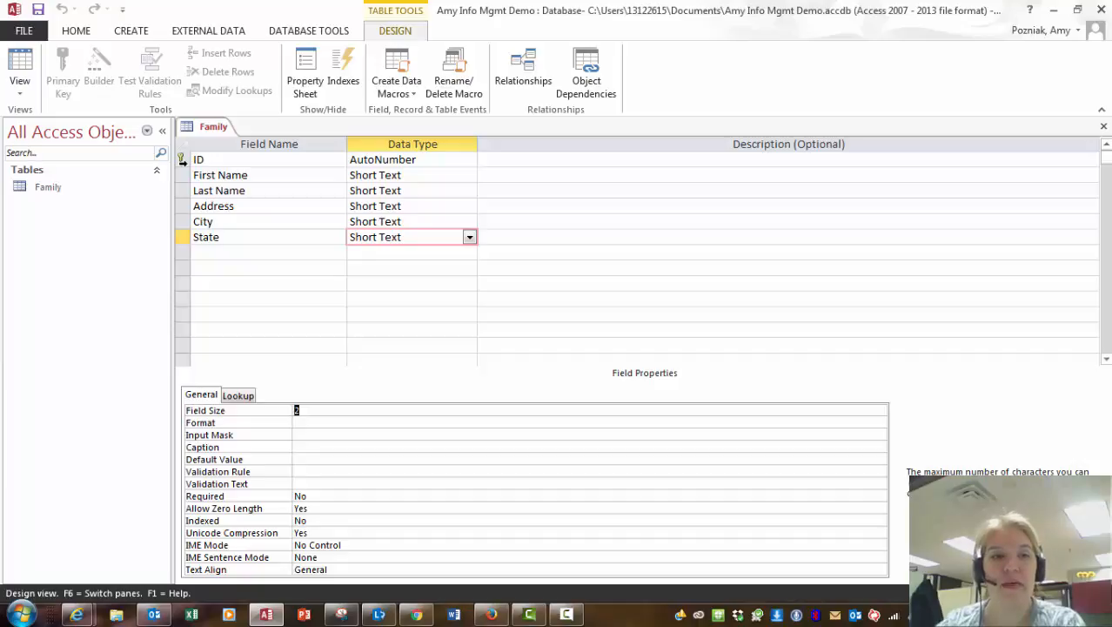
click(38, 193)
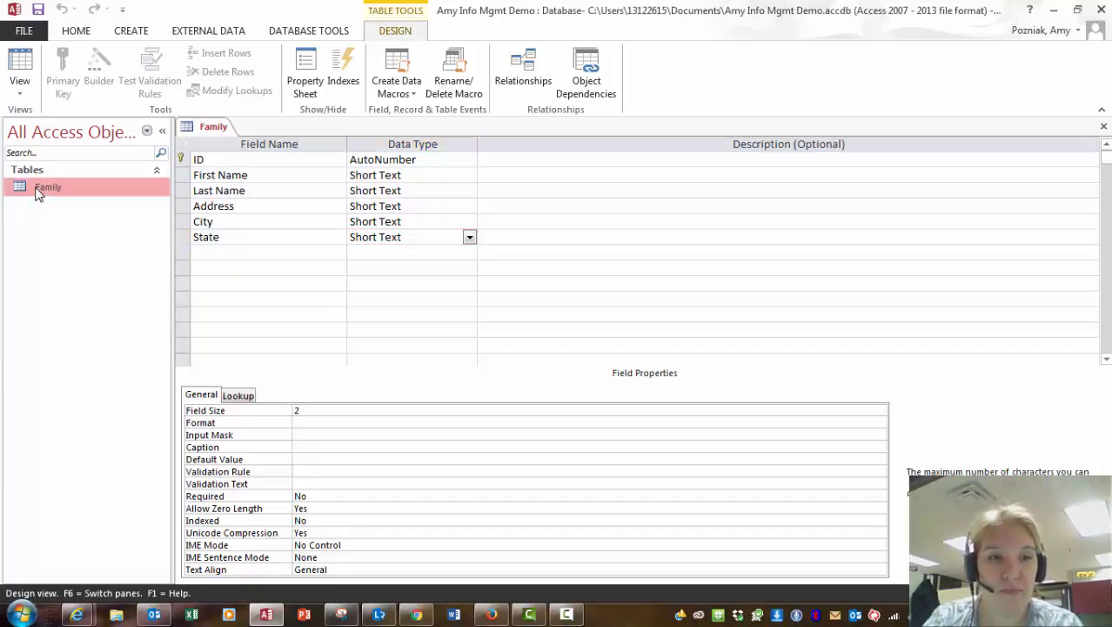
In Datasheet View, enter the first family member's first and last name.
click(16, 62)
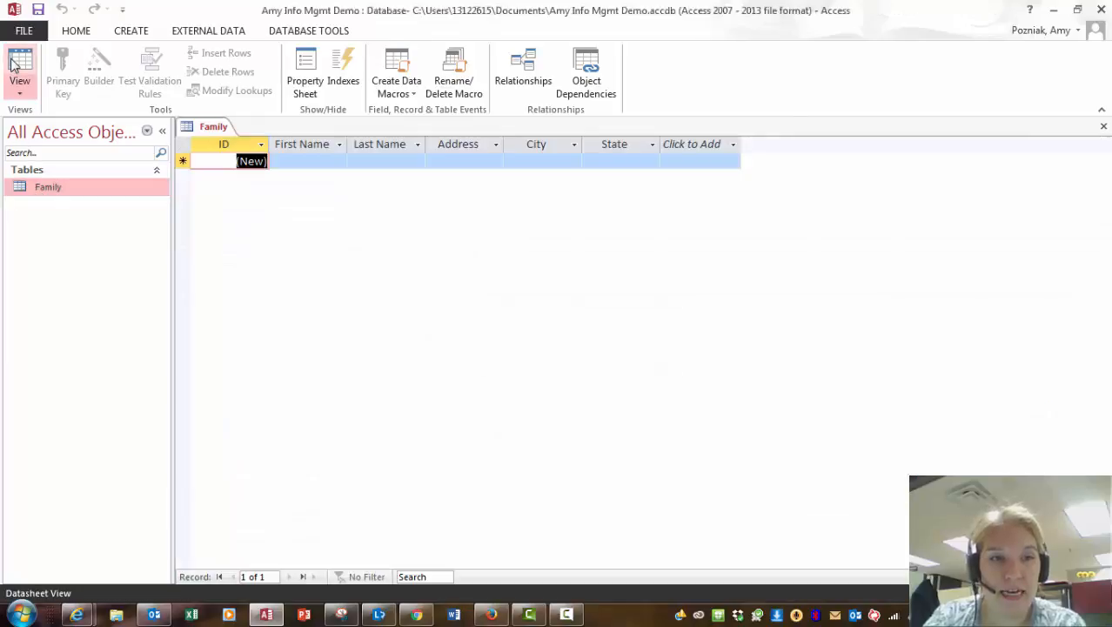
click(286, 159)
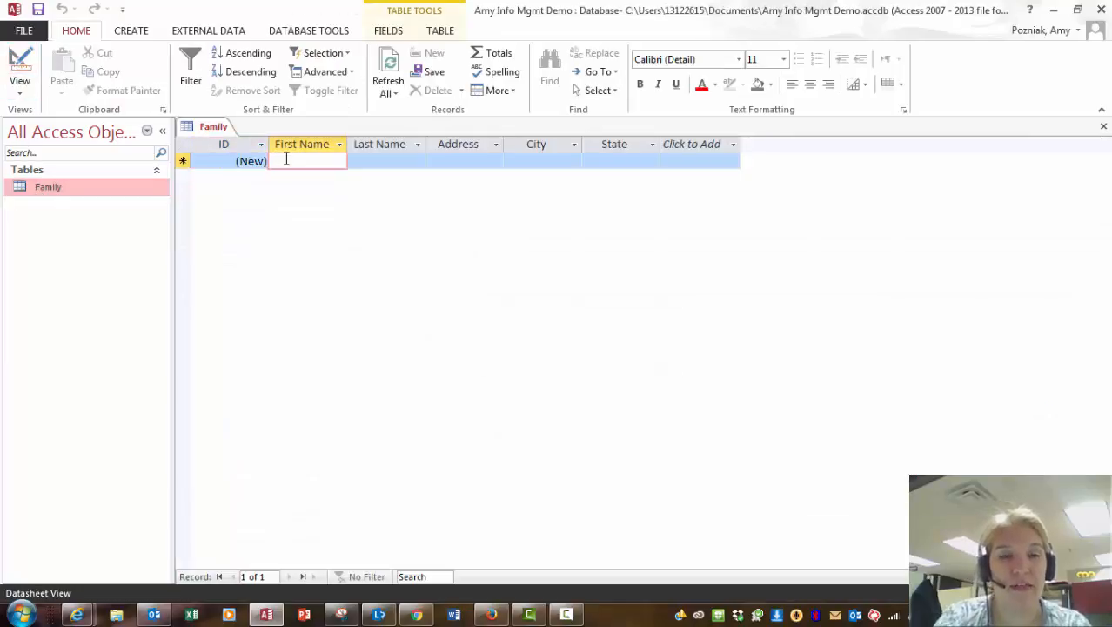
text(Amy)
key(Tab)
text(Pozniak)
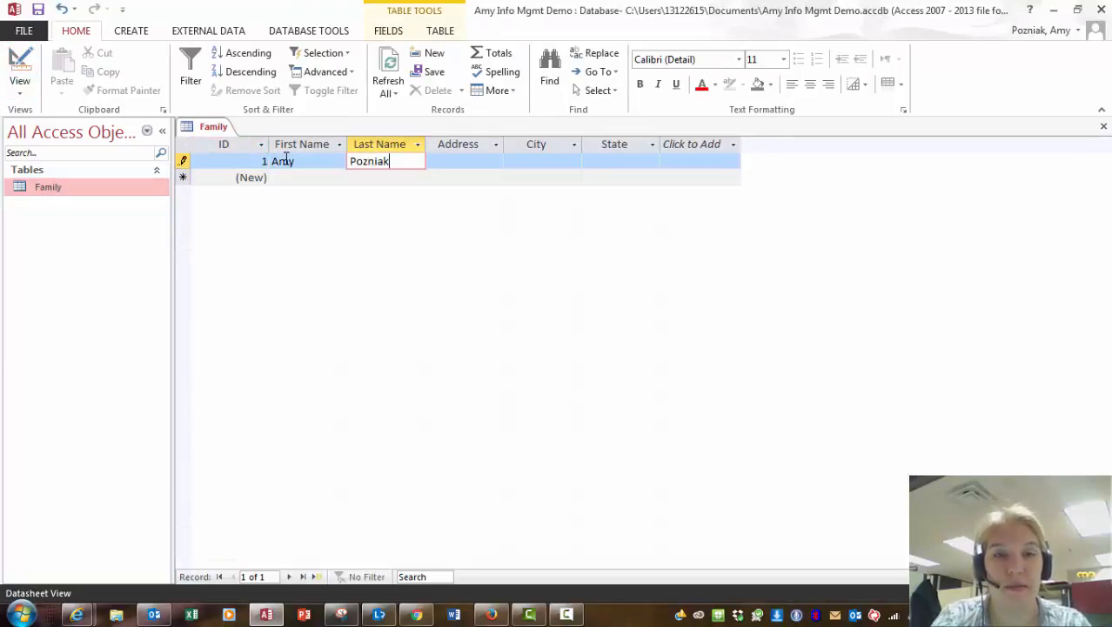
key(Tab)
Fill in that member's street address, city and two-letter state, then start a new record.
text(123)
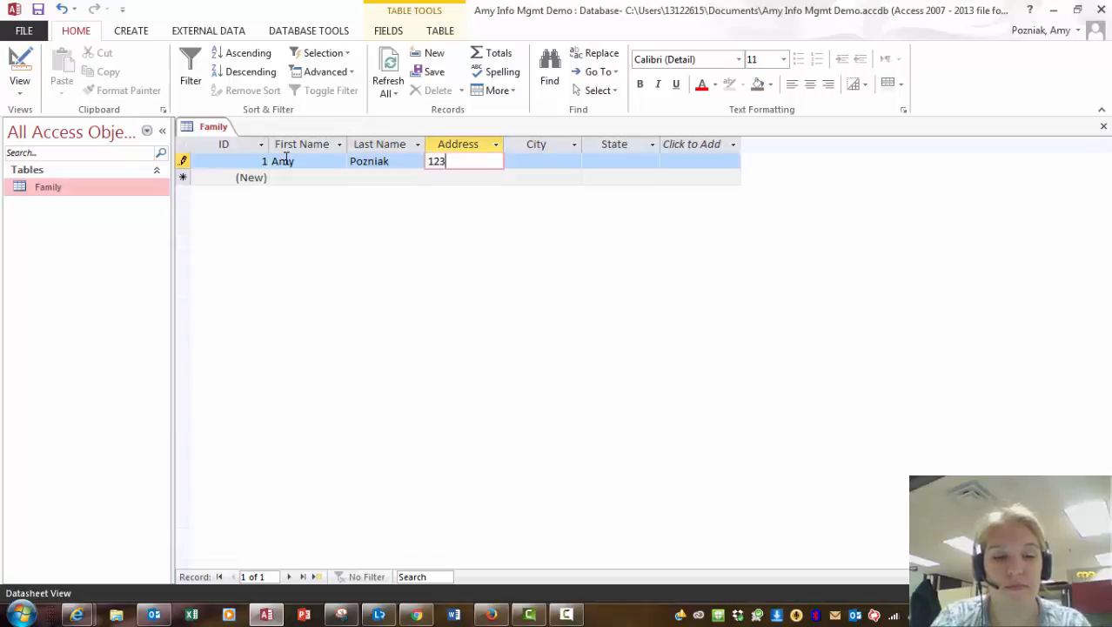
text(4 Main )
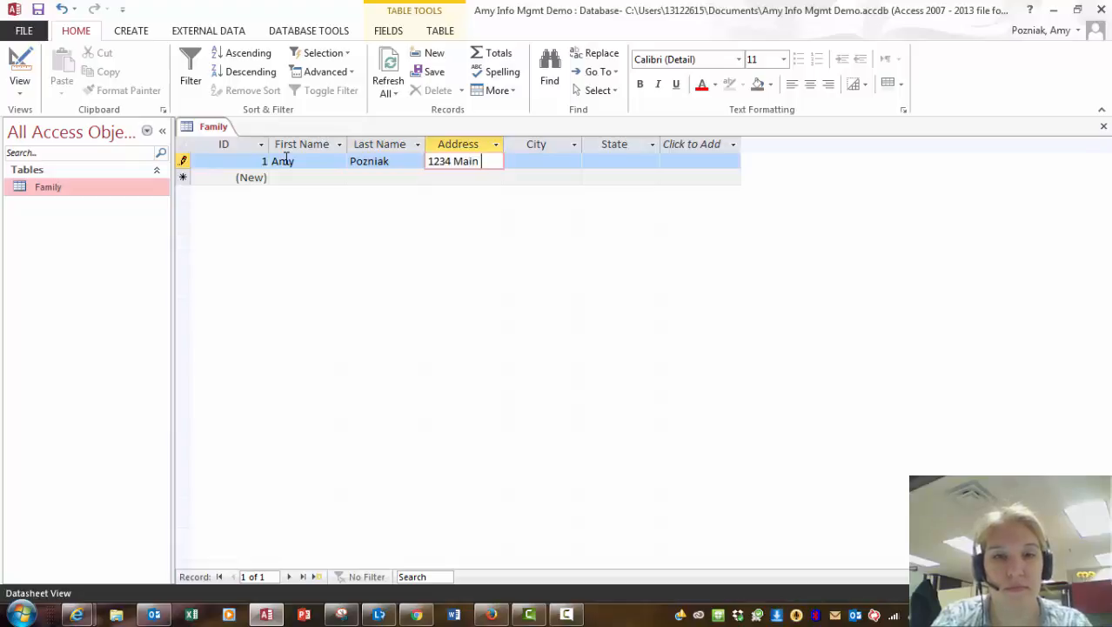
text(Street)
key(Tab)
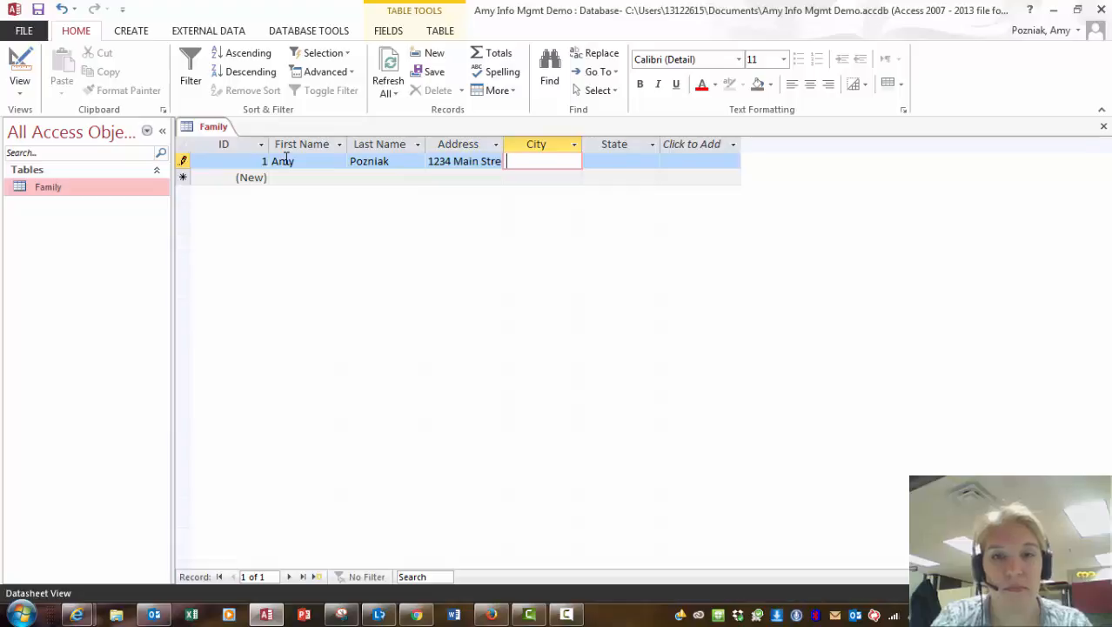
text(Superior)
key(Tab)
text(WI)
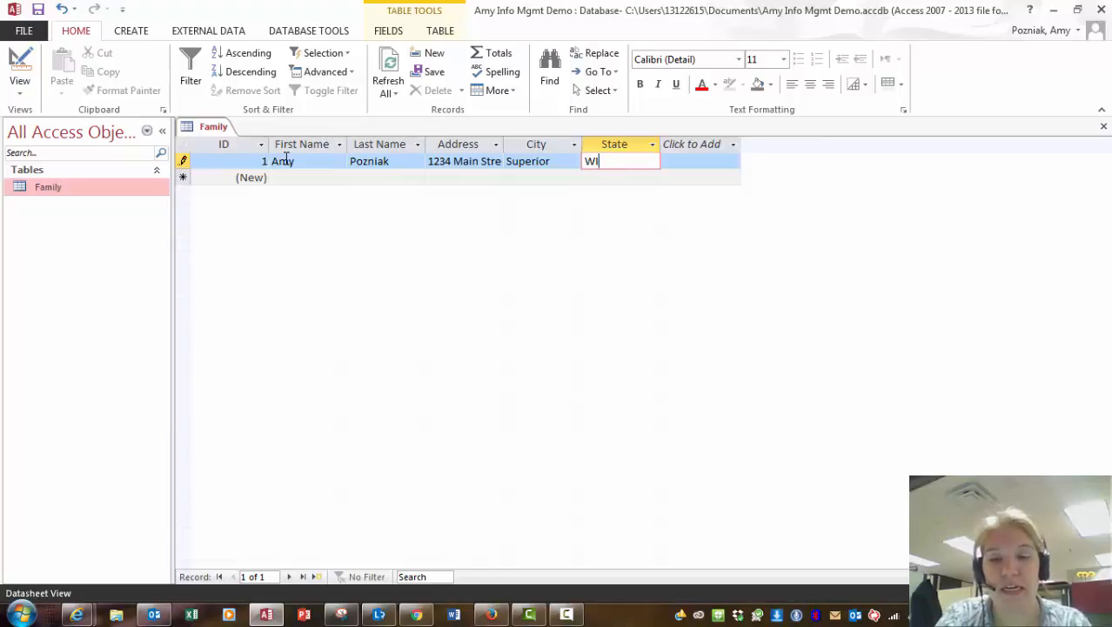
key(Tab)
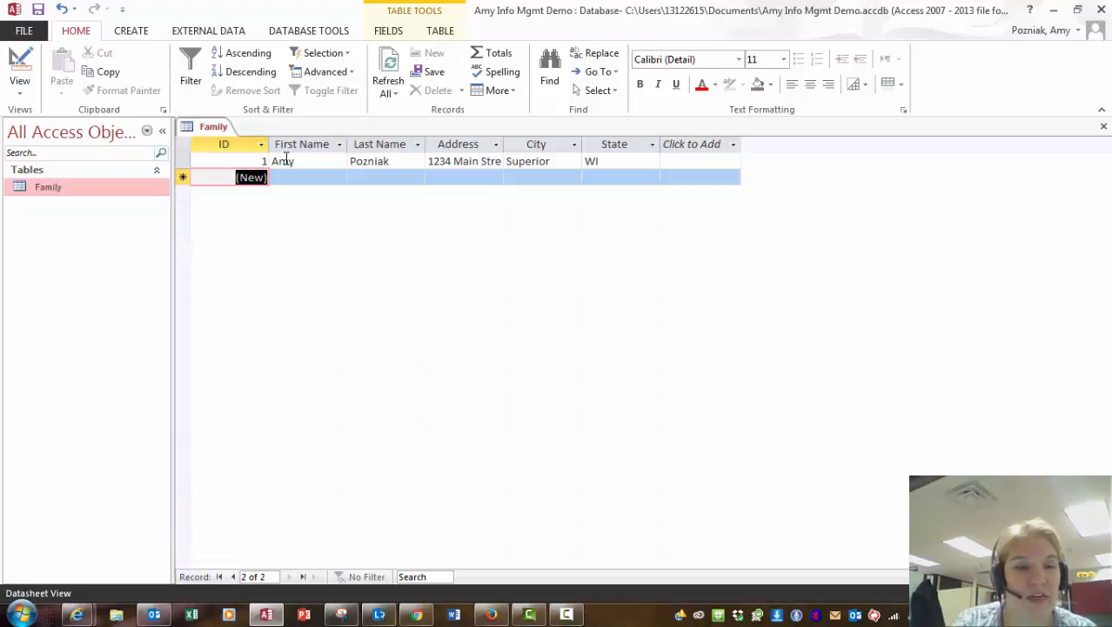
key(Tab)
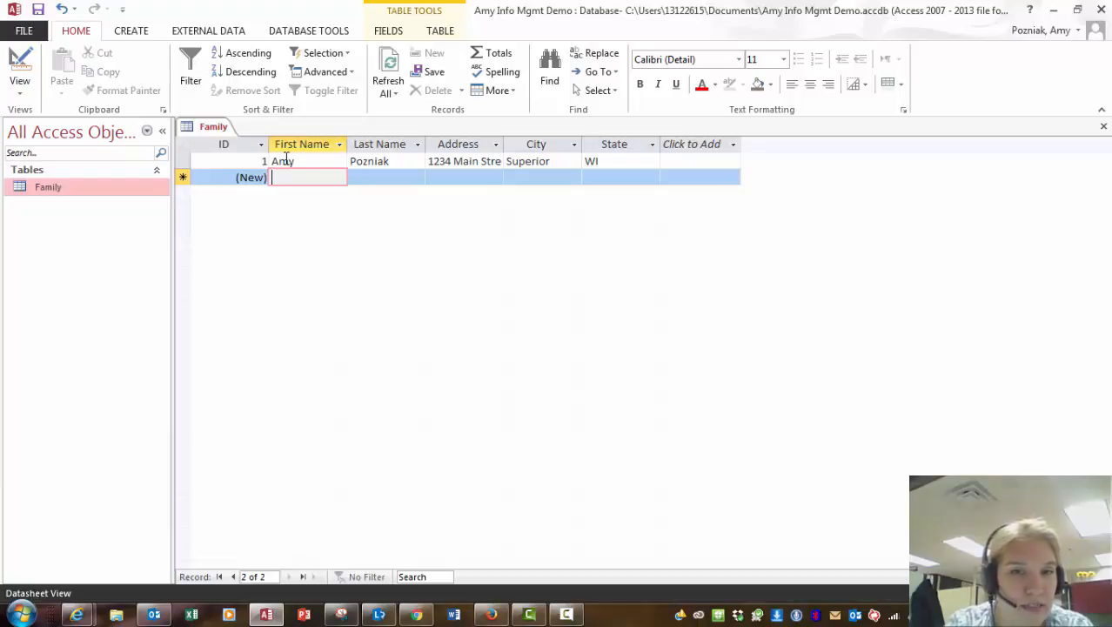
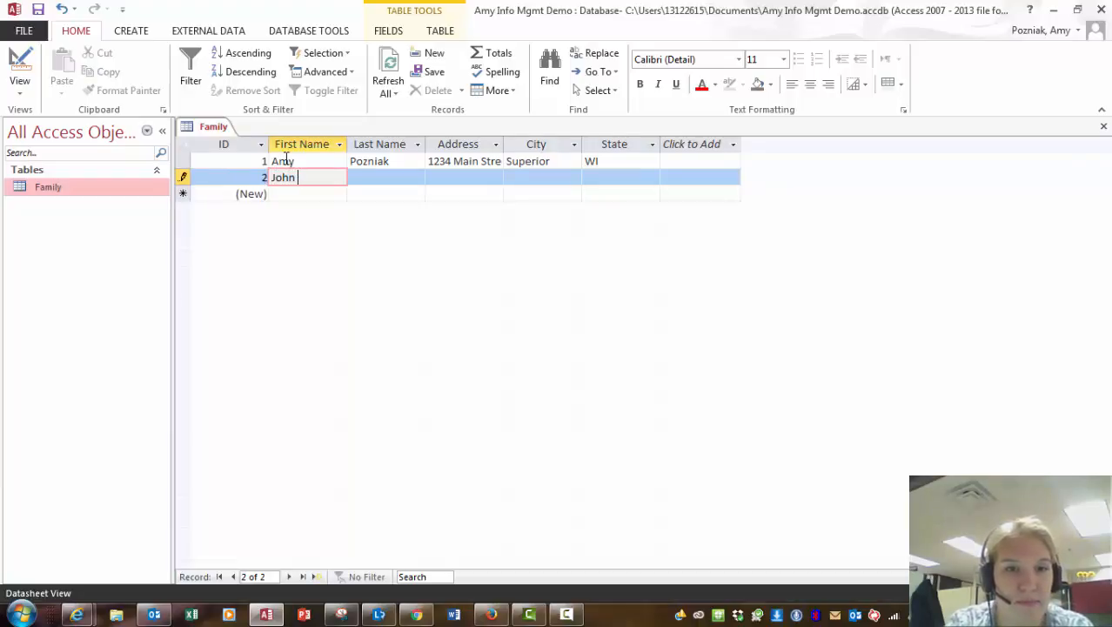
Enter record 2 with the member's first and last name, street address, city Superior and state WI, and save it.
key(Tab)
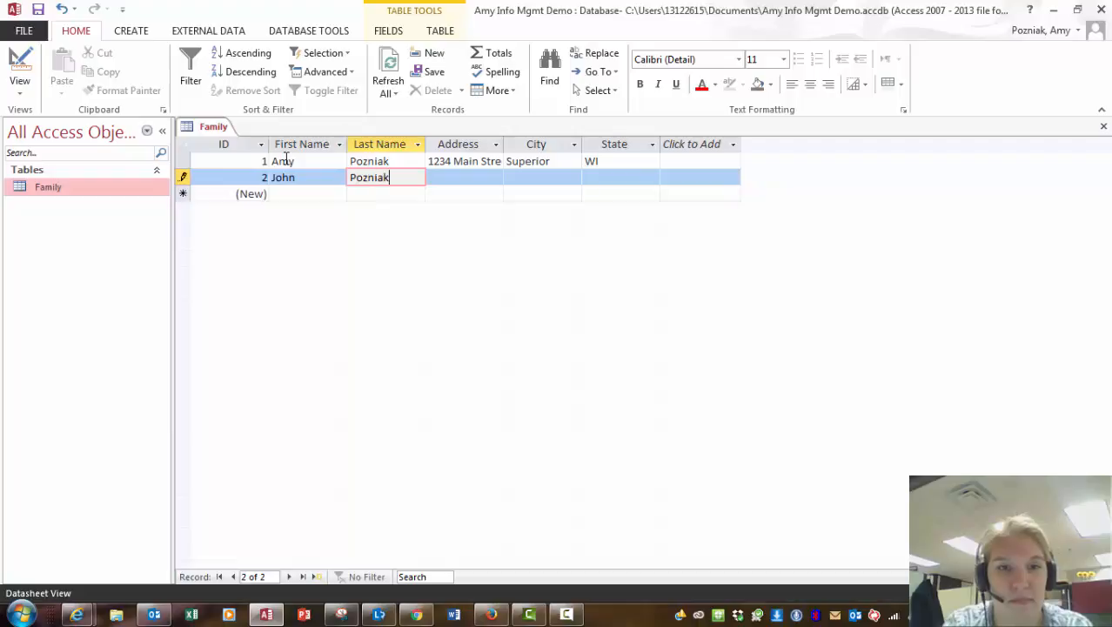
key(Tab)
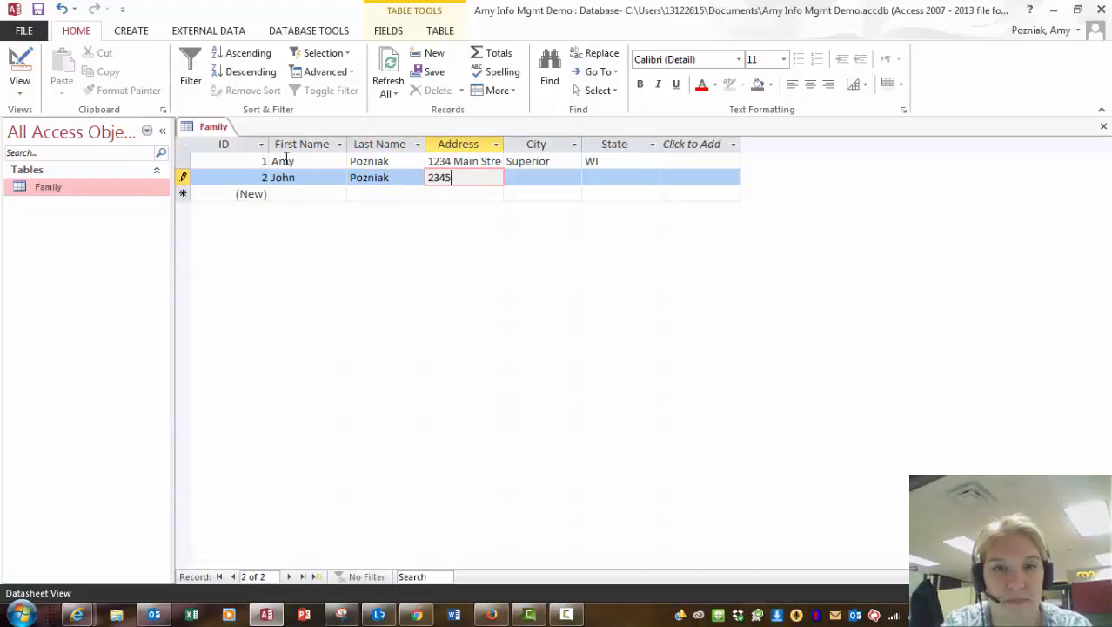
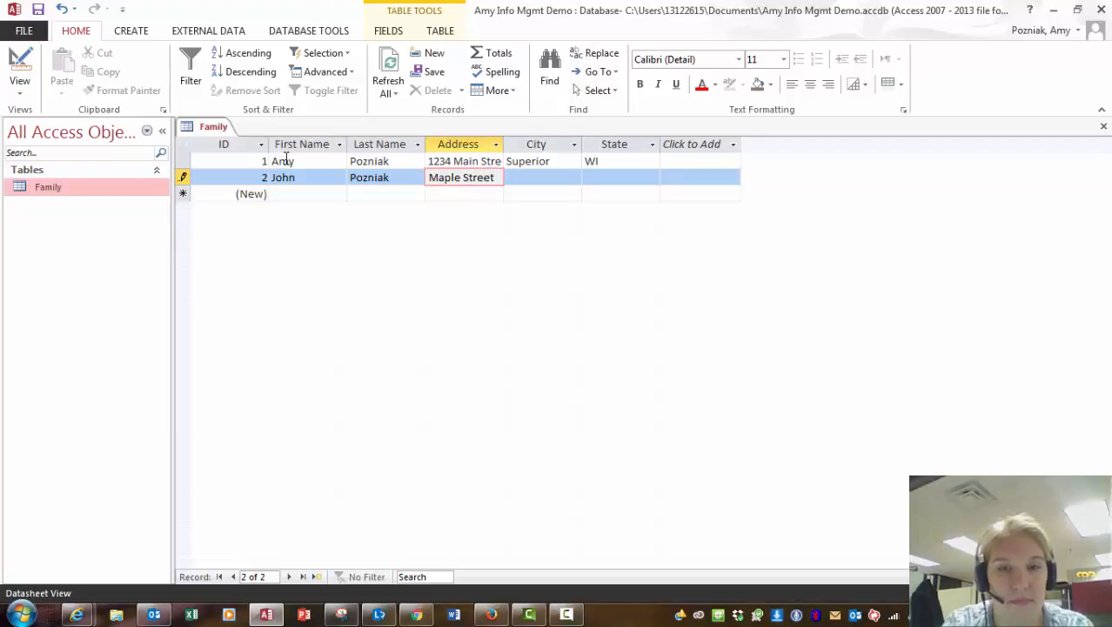
key(Tab)
text(S)
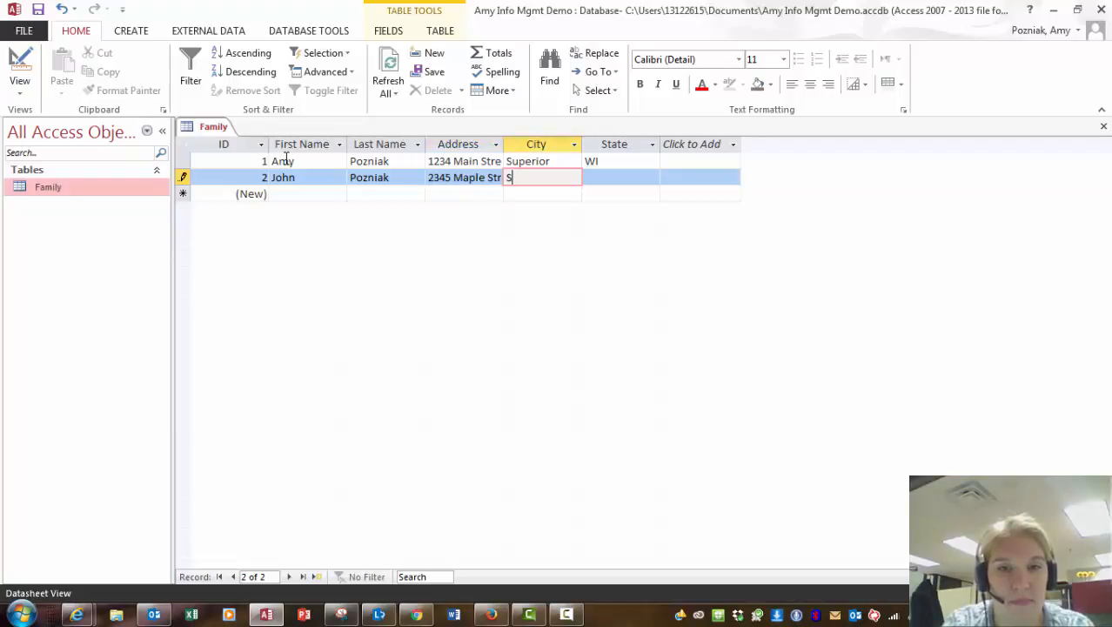
text(uperio)
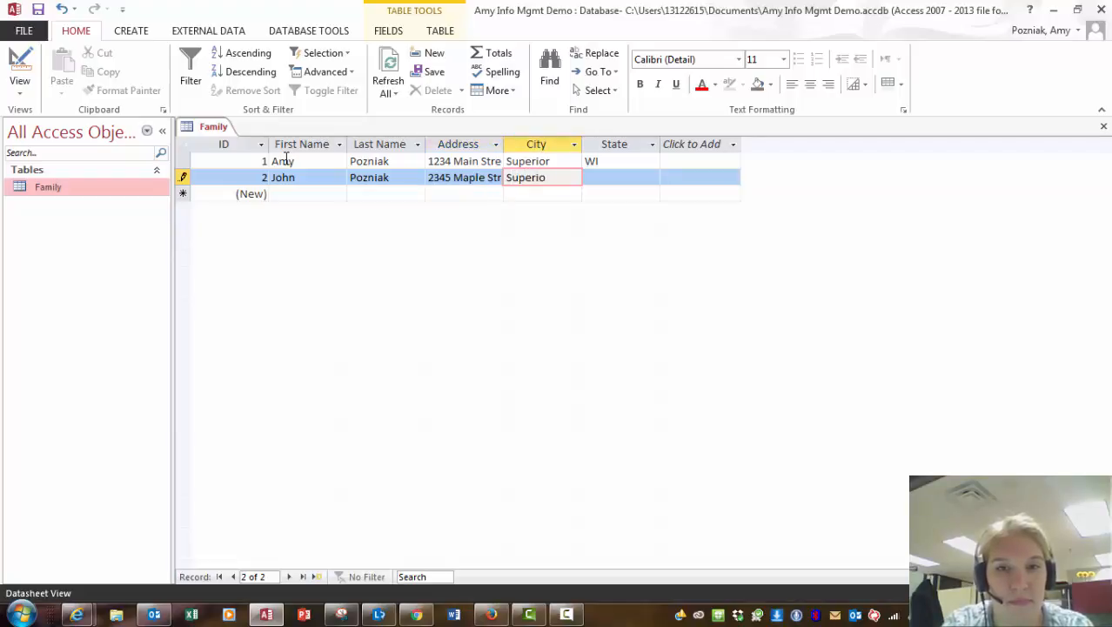
text(r Wi)
key(BackSpace)
key(BackSpace)
key(BackSpace)
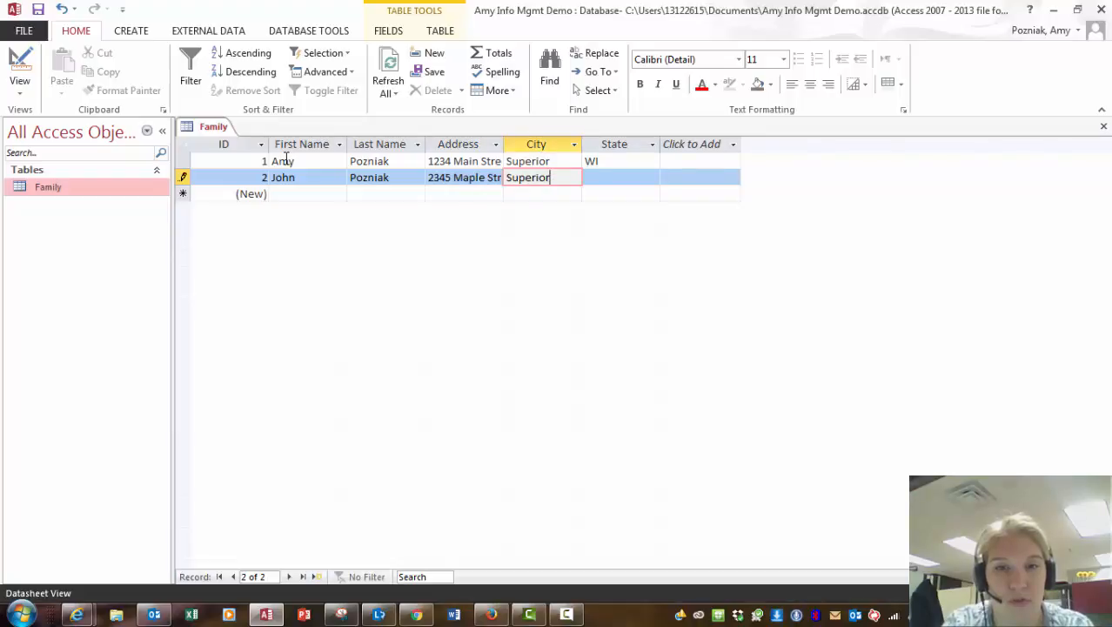
key(Tab)
text(WI)
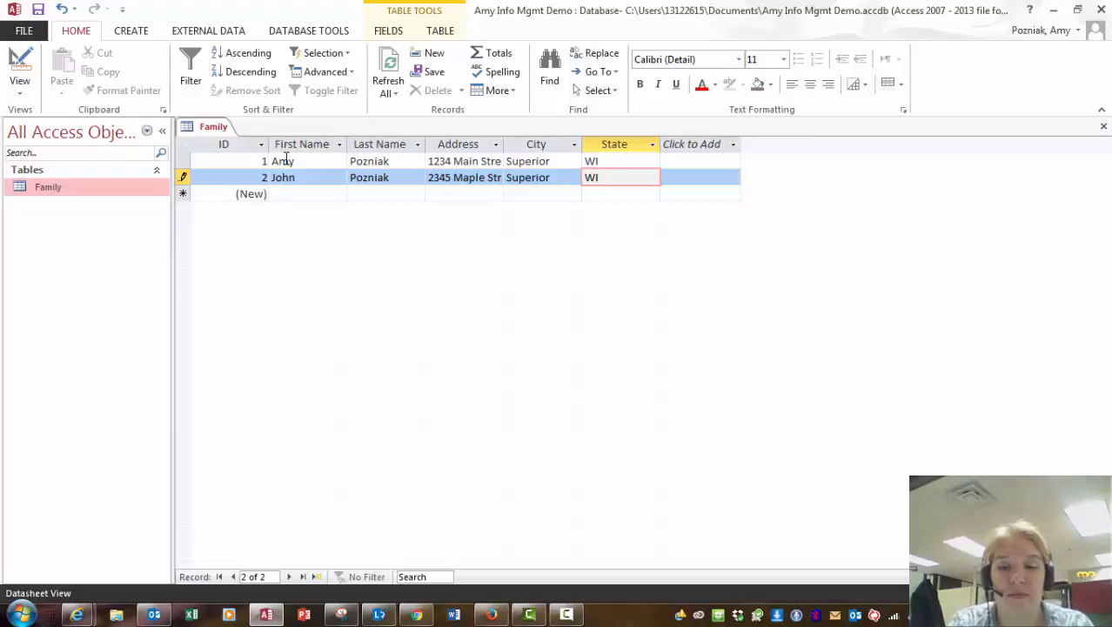
key(Tab)
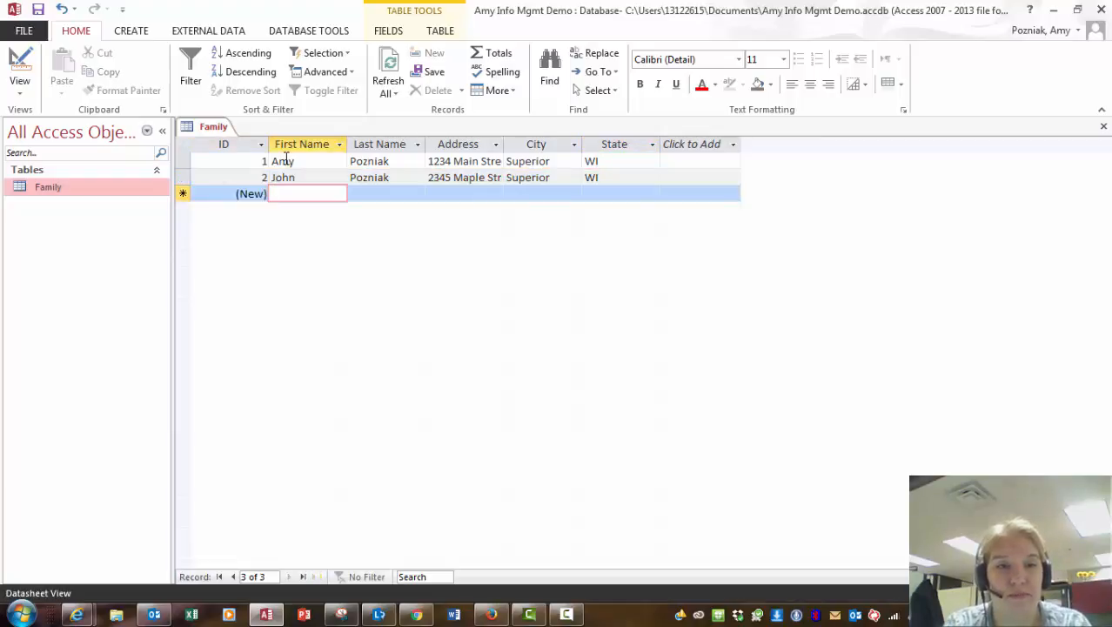
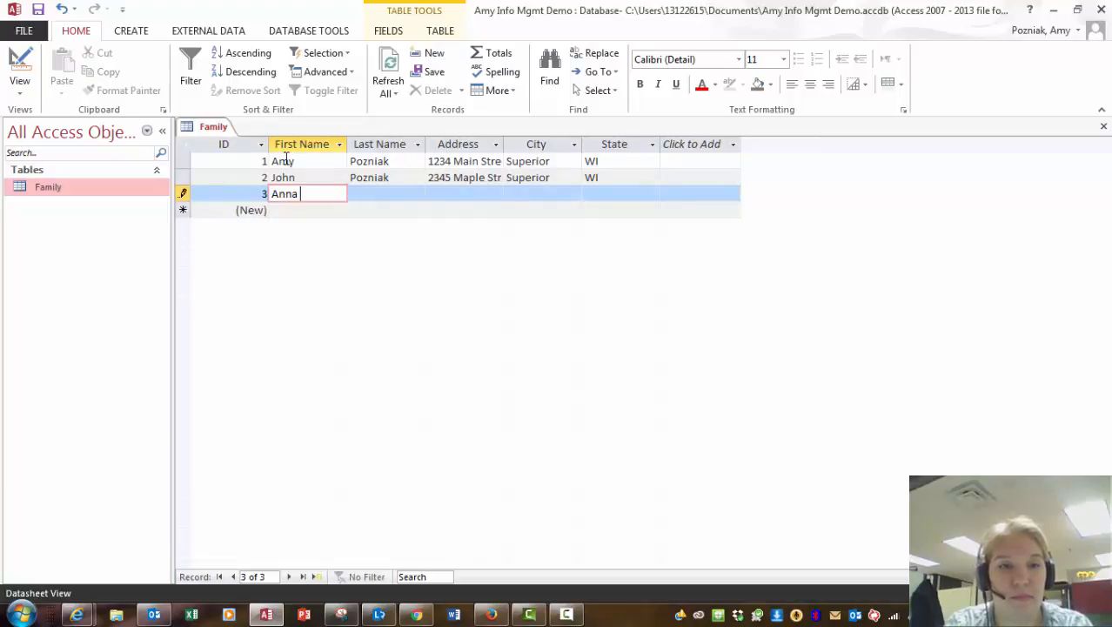
Enter record 3 with the member's first and last name, street address, city Duluth and state MN, and save it.
key(Tab)
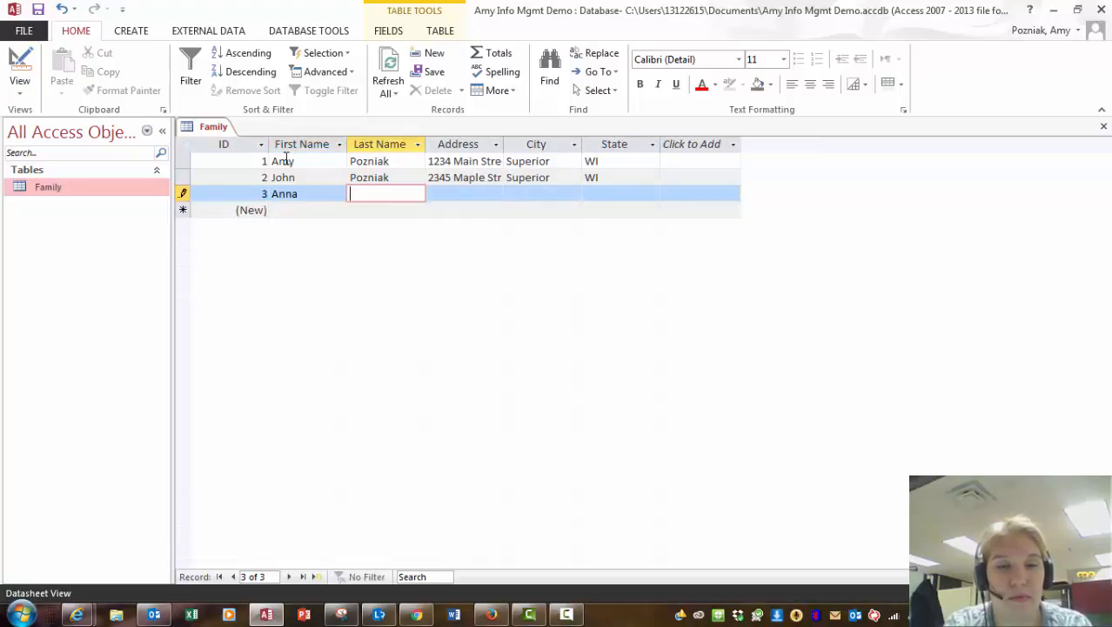
key(Tab)
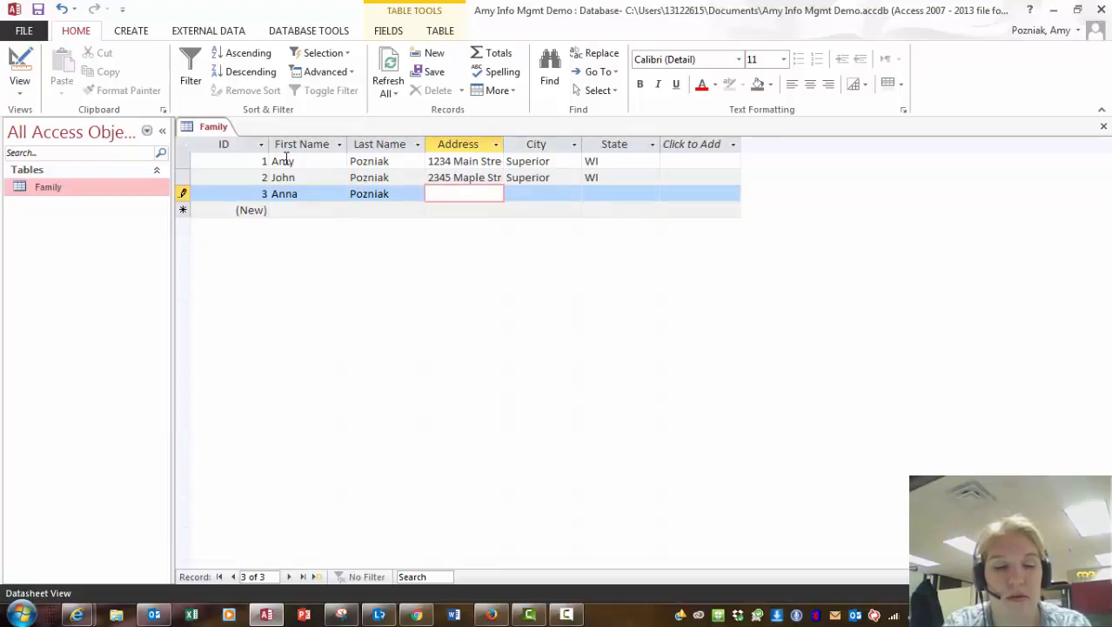
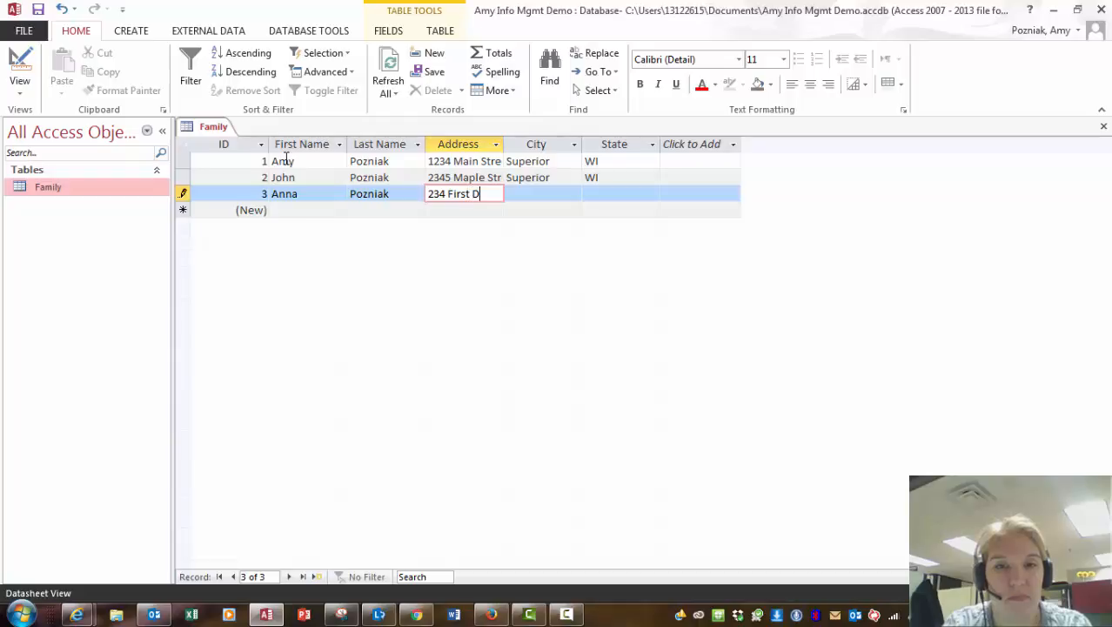
key(Tab)
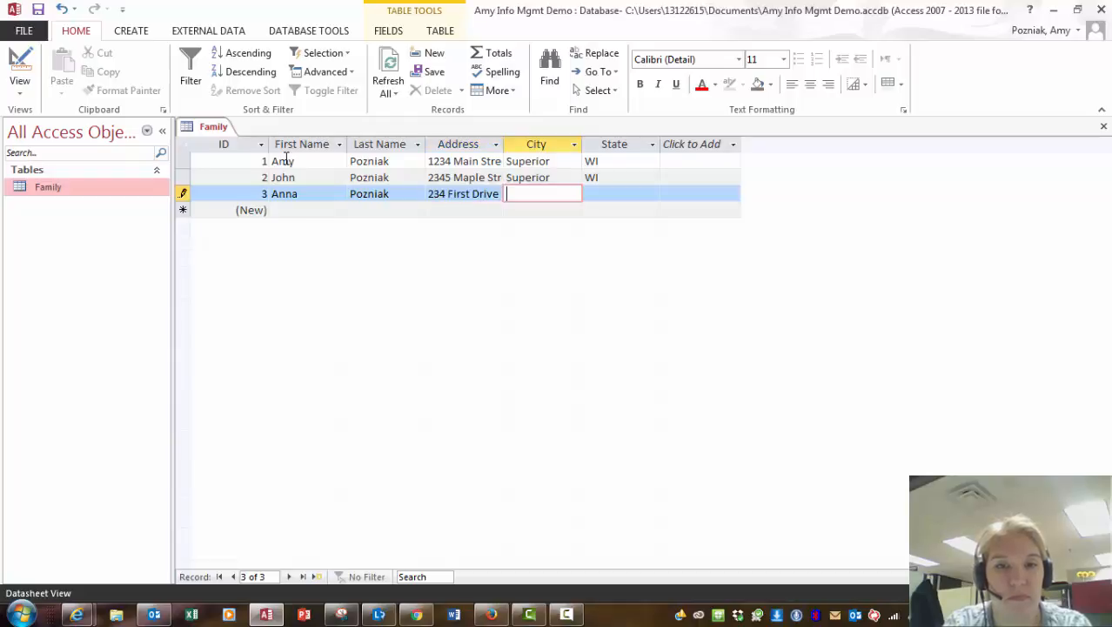
text(Duluth)
key(Tab)
text(MN)
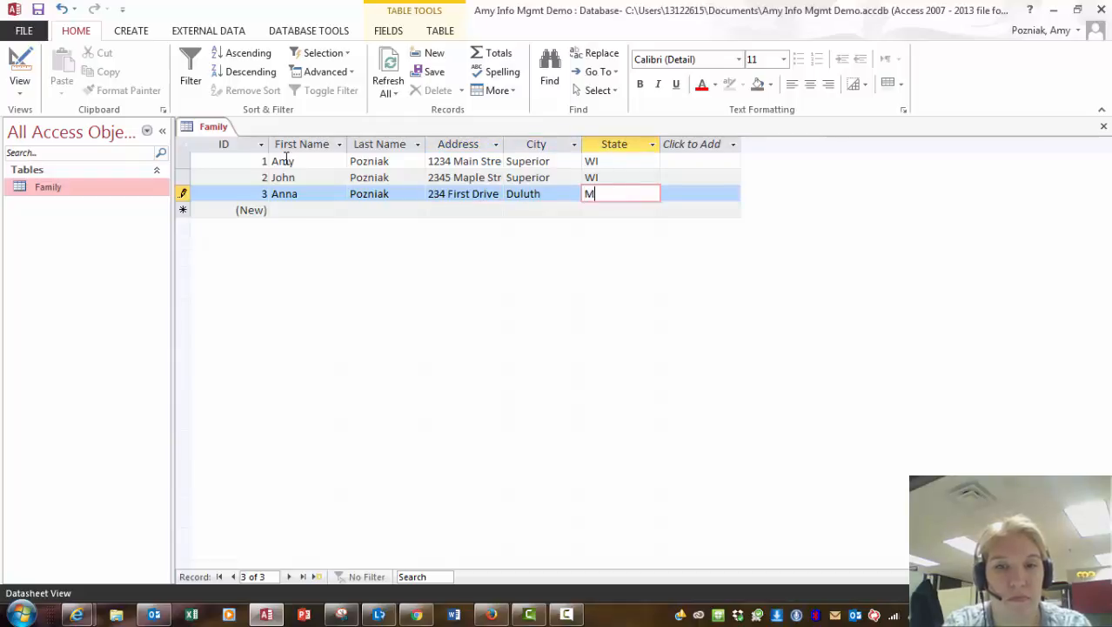
key(Tab)
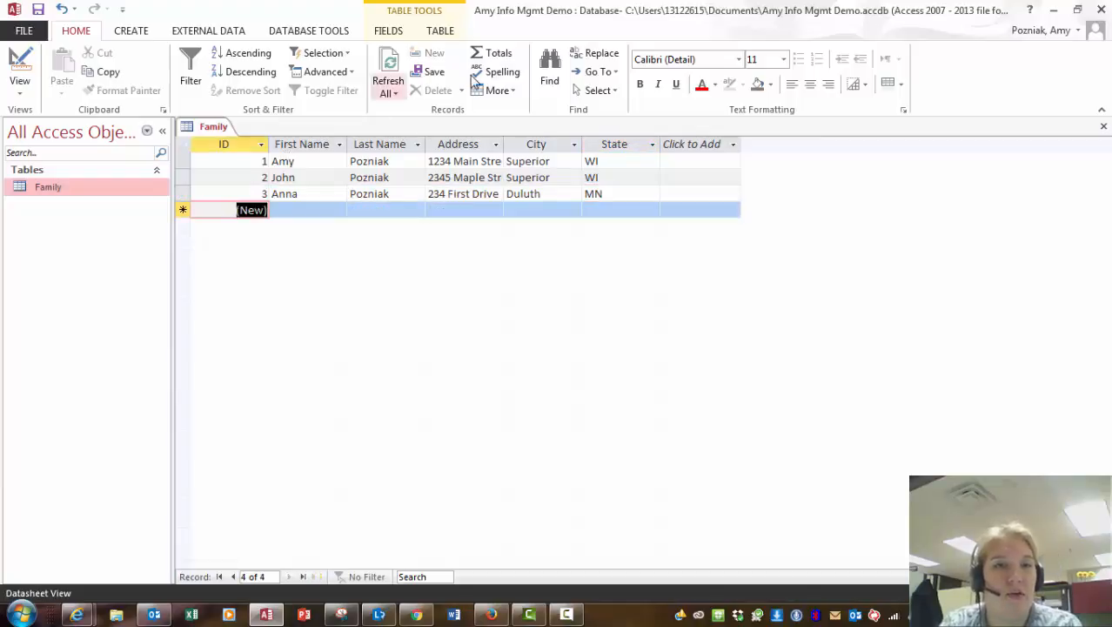
Show the CREATE ribbon commands, then switch over to the MindTap Access tutorial in the browser.
click(134, 37)
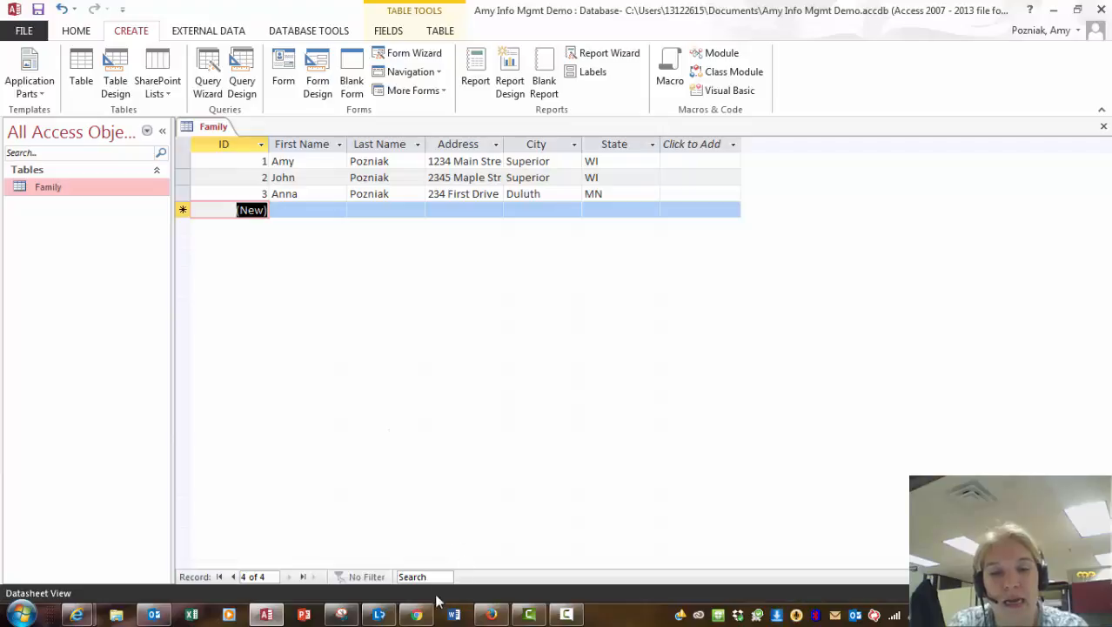
click(417, 614)
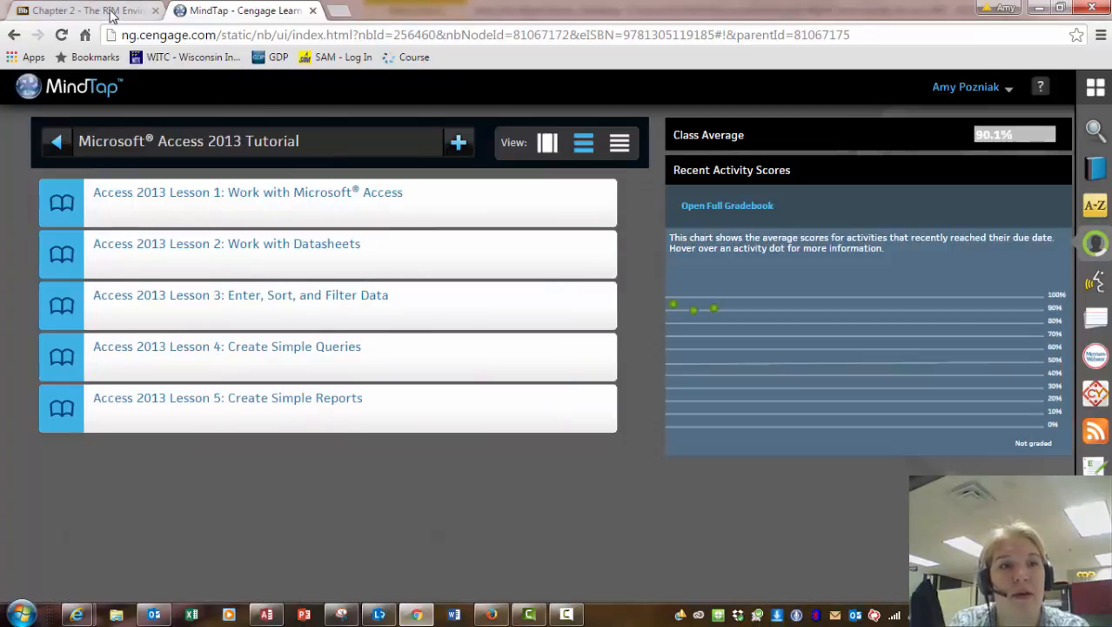
Go to the Blackboard Chapter 2 course page and bring Camtasia Studio to the front.
click(112, 14)
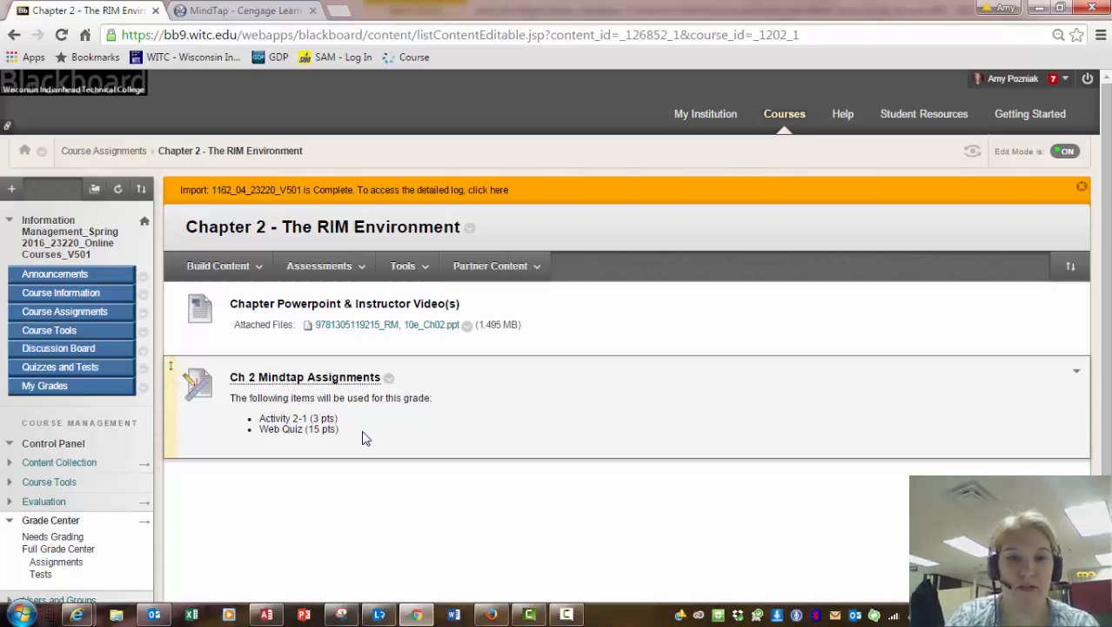
click(528, 615)
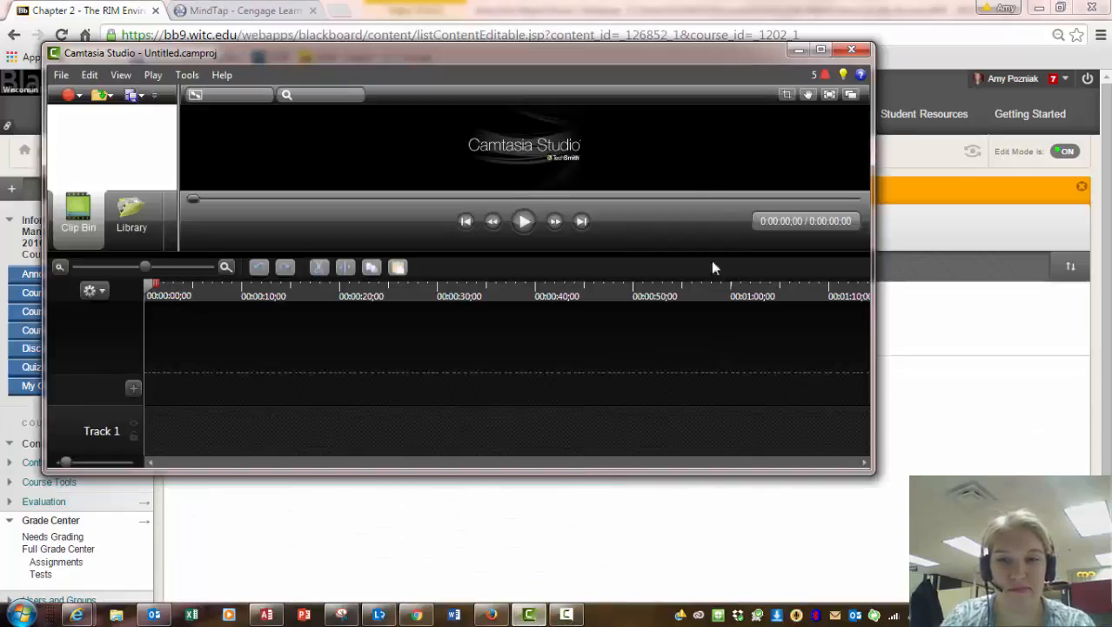